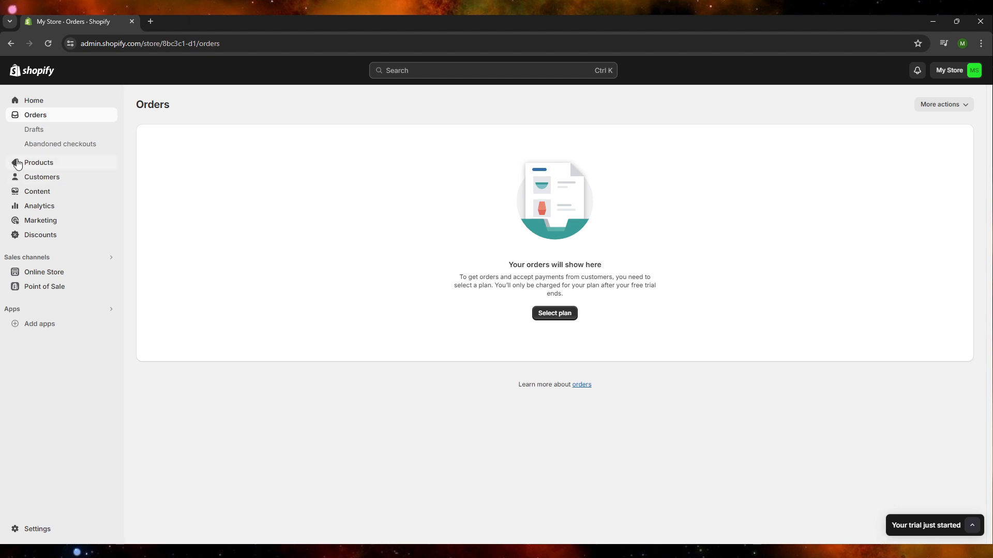
Start a new product collection and title it "Women's Clothes".
click(36, 165)
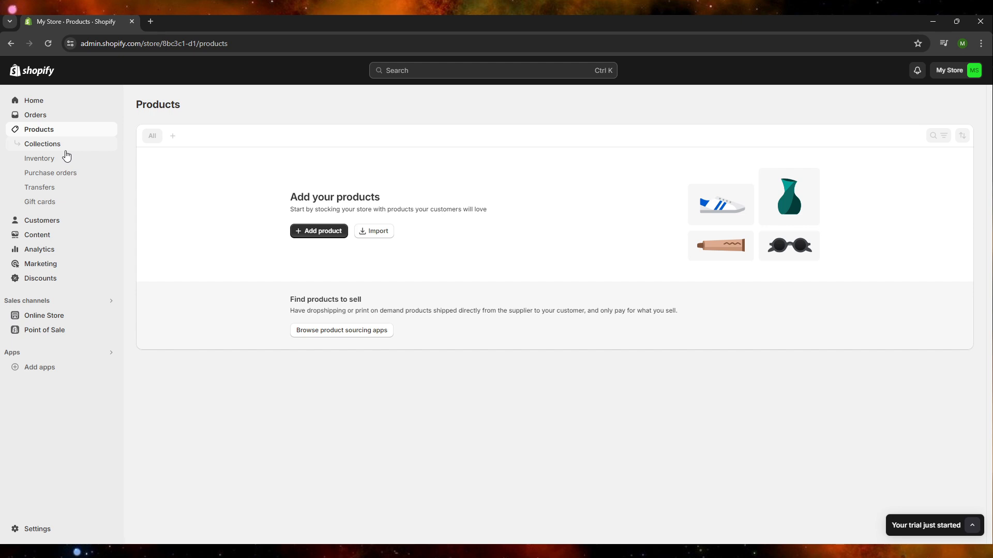
click(66, 150)
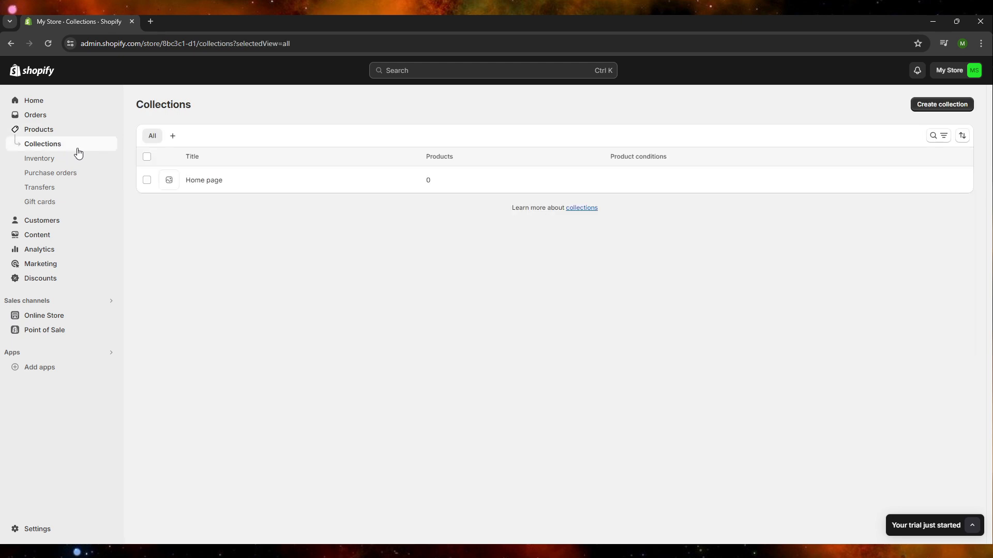
click(959, 108)
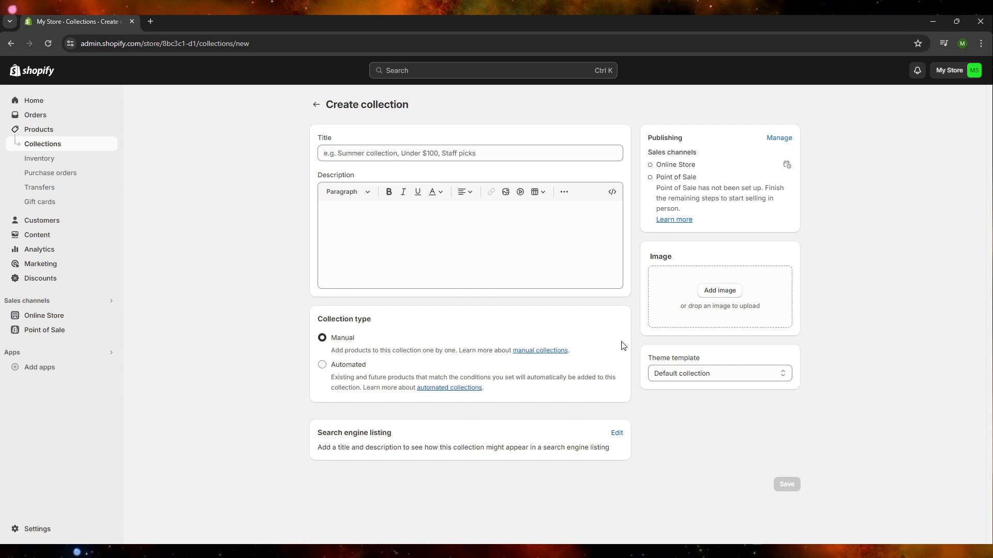
click(521, 154)
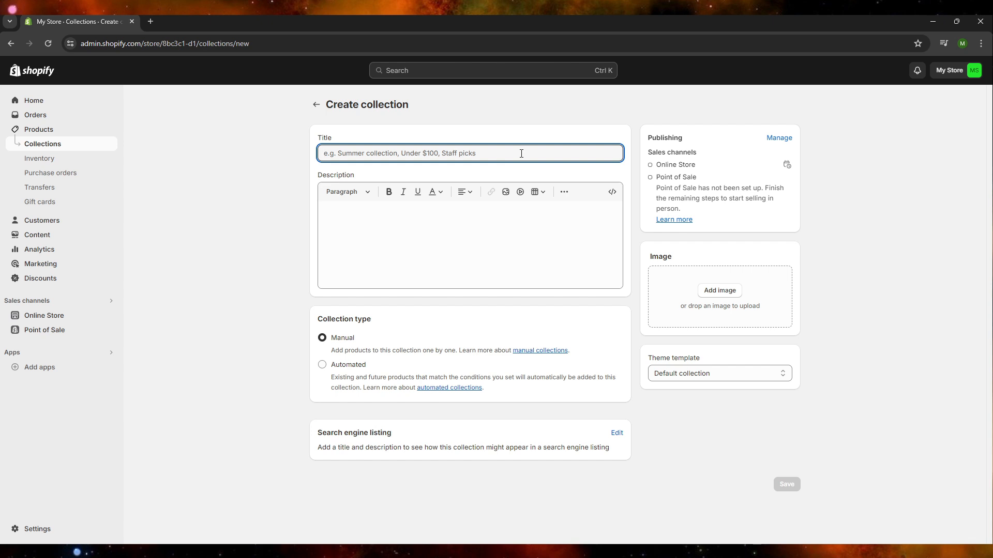
text(Wo)
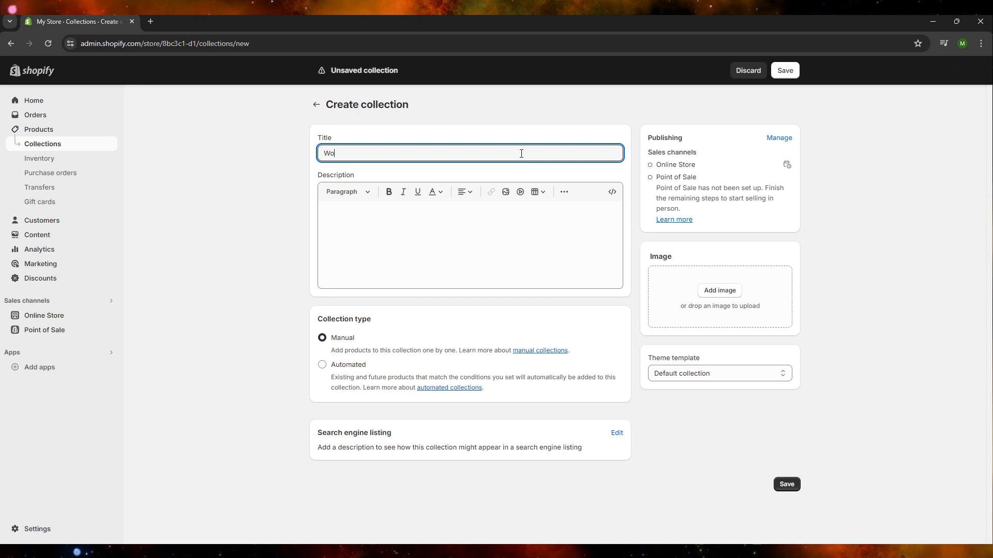
text(men's Clothes)
Enter the collection description "This is the best clothes in the world." and format it as Heading 1.
click(498, 222)
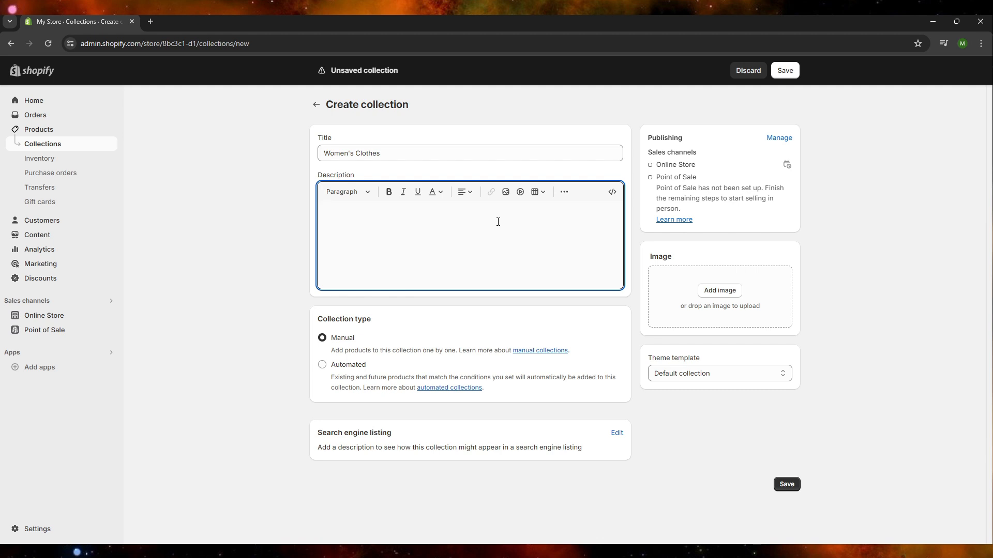
text(This is)
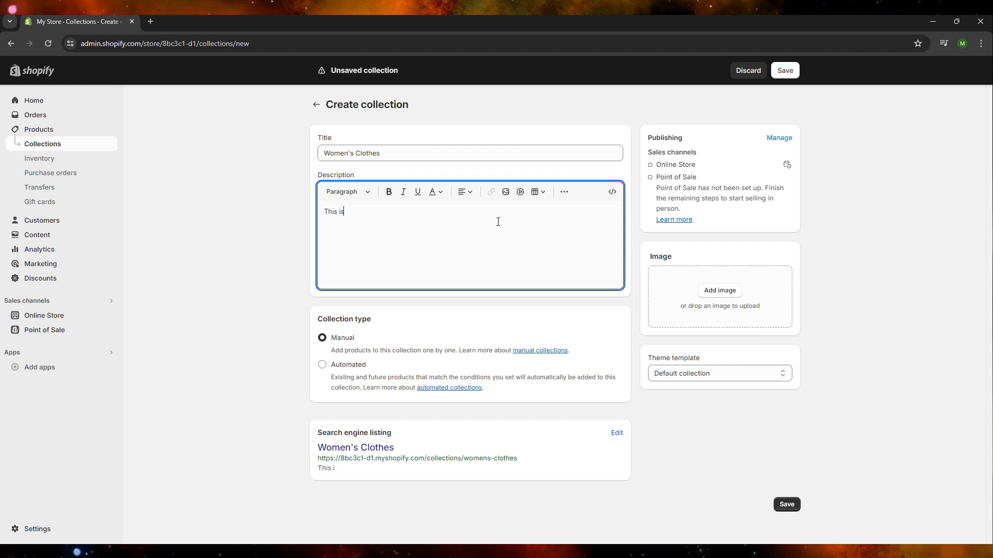
text( the best clot)
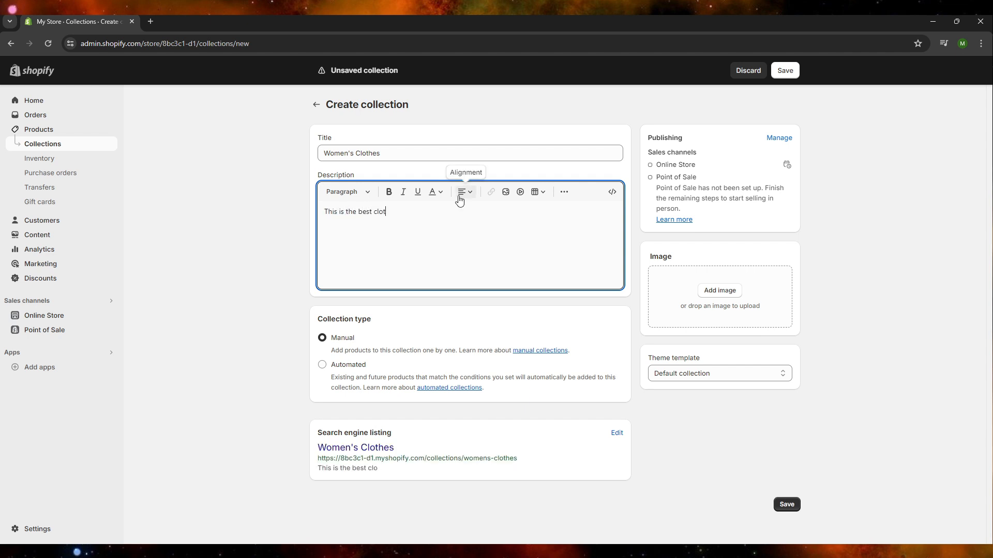
text(hes in the world.)
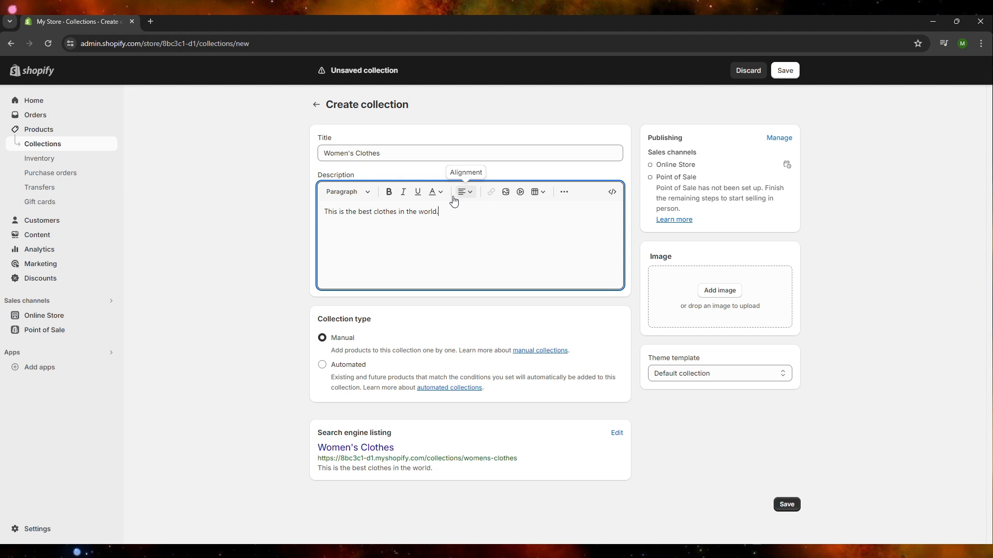
click(347, 192)
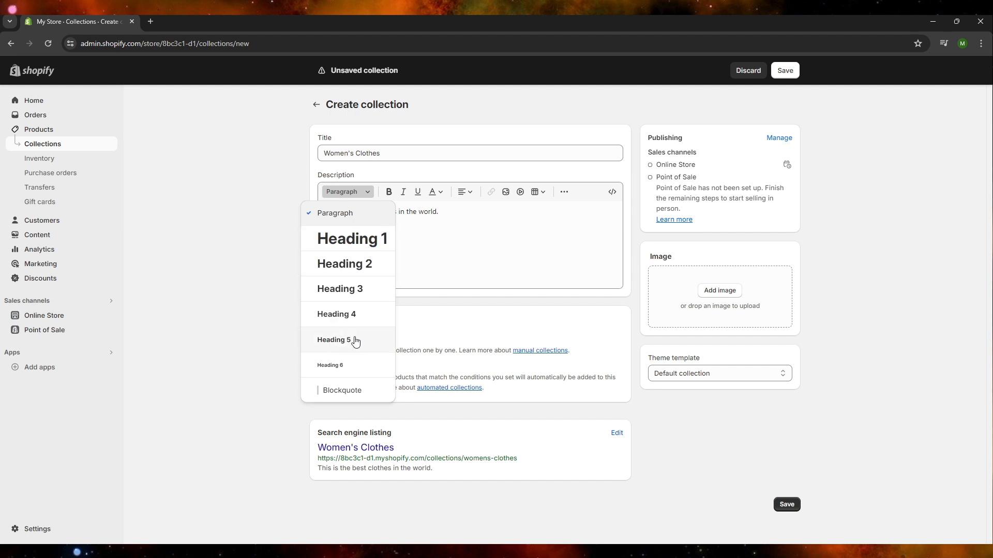
click(370, 236)
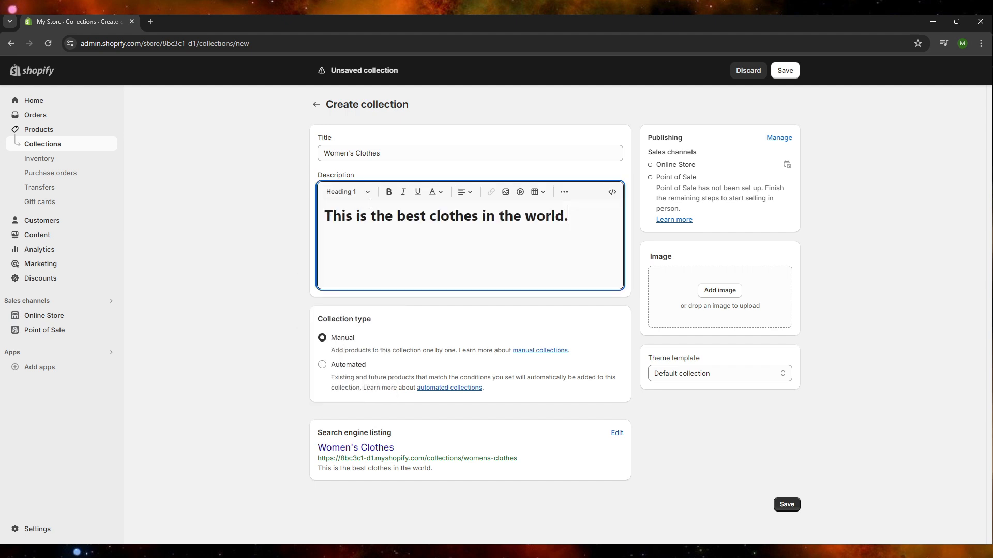
Duplicate the description sentence onto a second line beneath the first.
click(611, 223)
drag(610, 222, 309, 228)
key(ctrl+c)
click(585, 217)
key(Return)
key(ctrl+v)
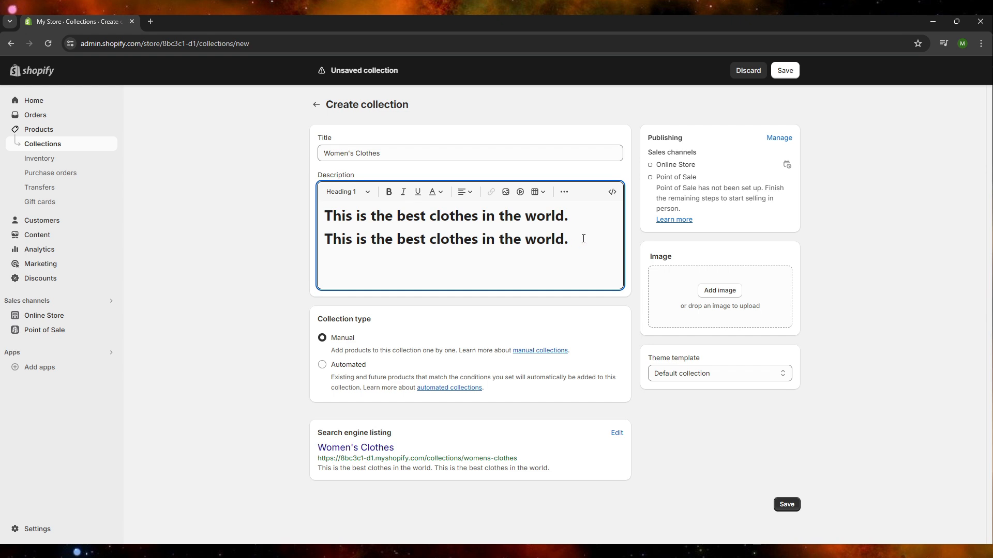
Format the second line of the description as Heading 3.
drag(585, 239, 262, 250)
click(348, 192)
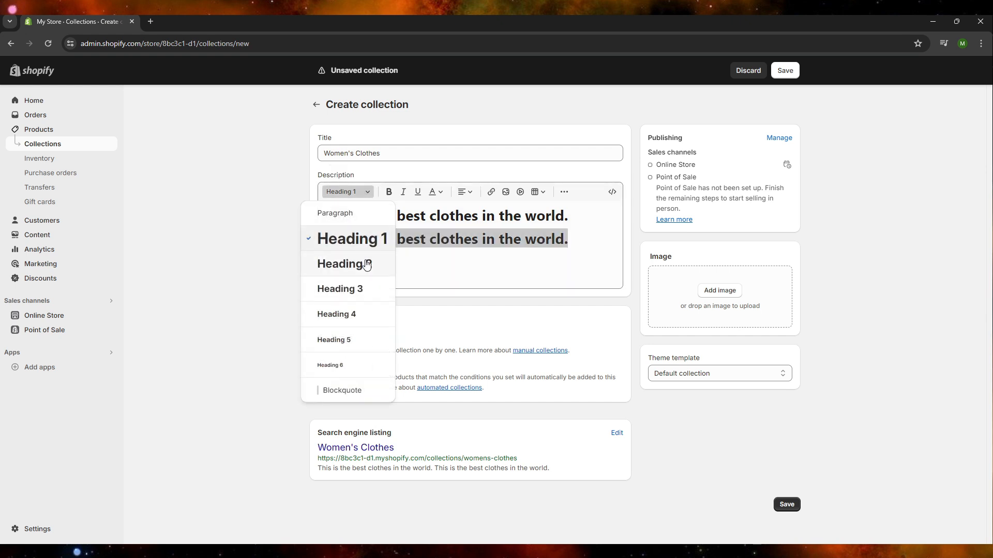
click(368, 264)
click(368, 192)
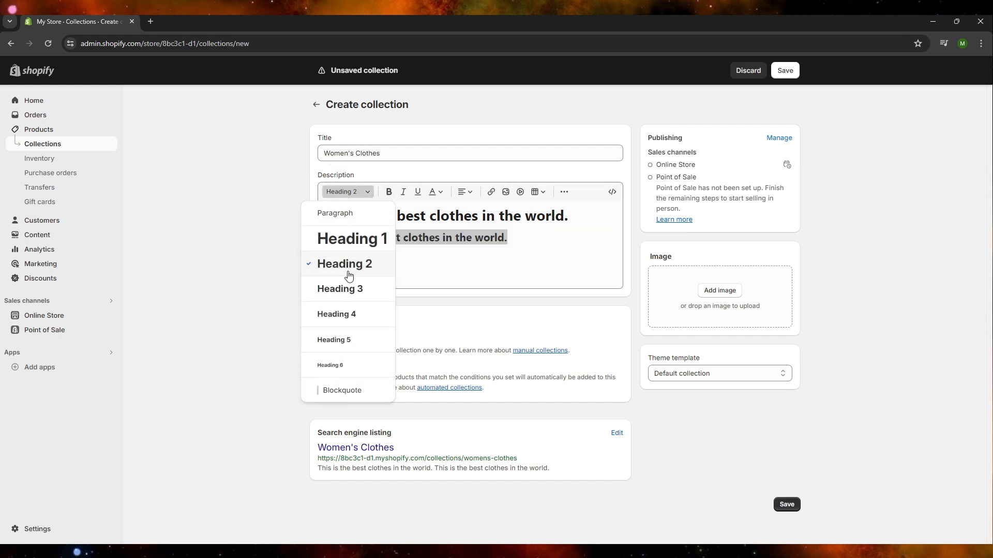
click(343, 288)
click(542, 236)
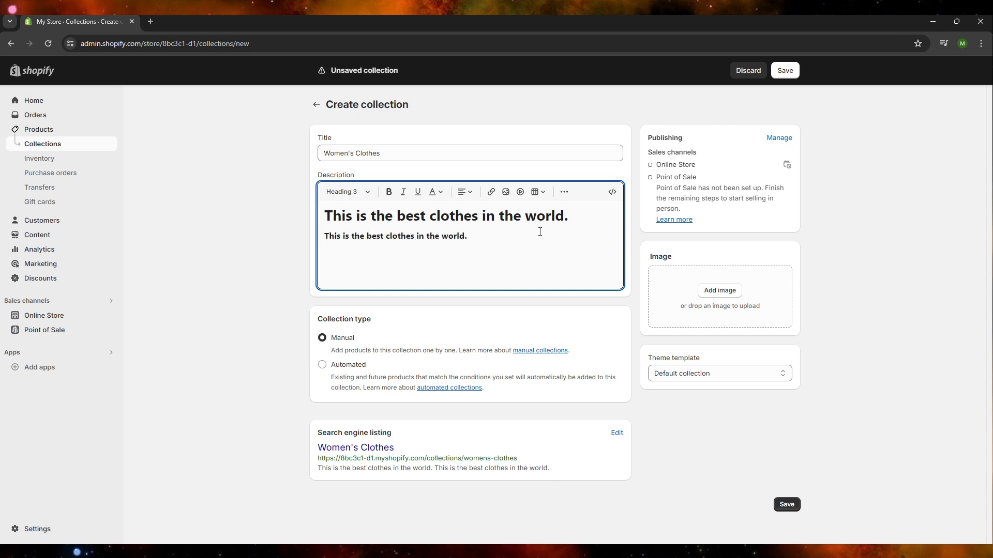
Underline the first line of the description without italics.
triple_click(567, 215)
click(404, 193)
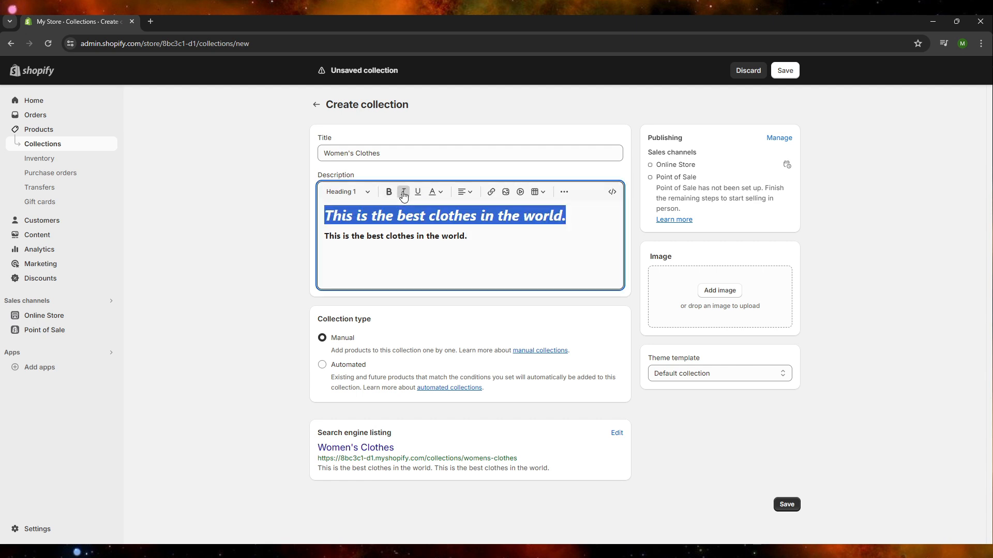
click(403, 193)
click(419, 194)
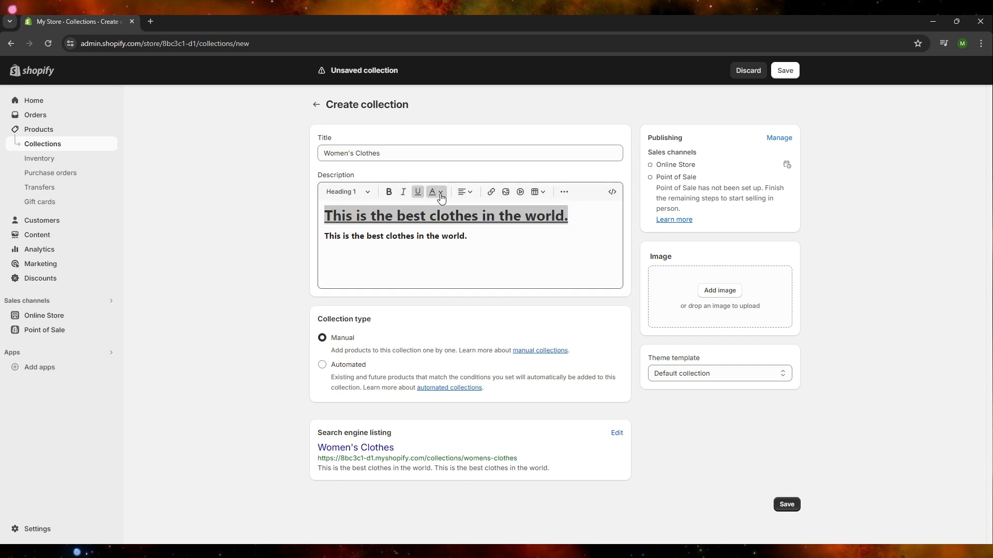
Change the text color of the first description line to the preset red.
click(437, 192)
click(459, 228)
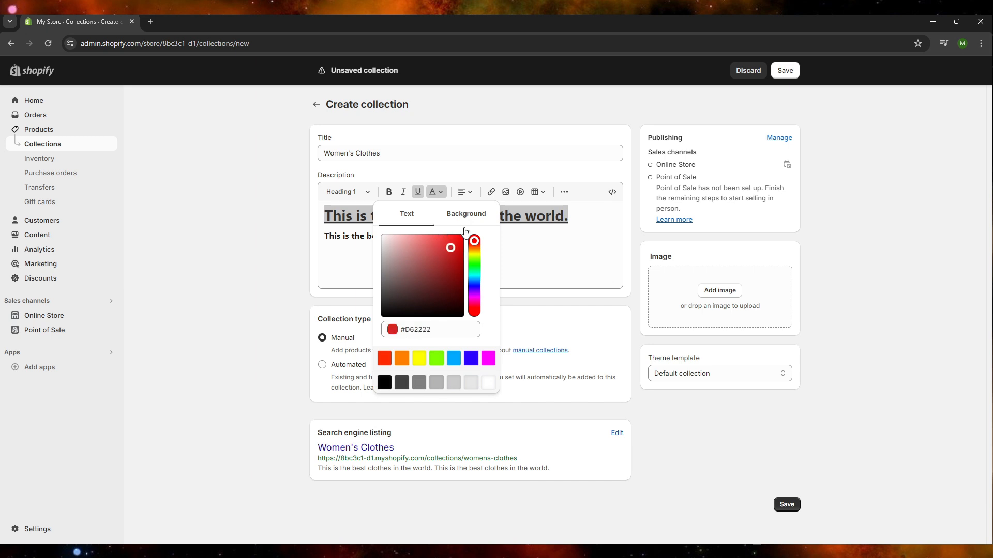
click(436, 193)
click(438, 196)
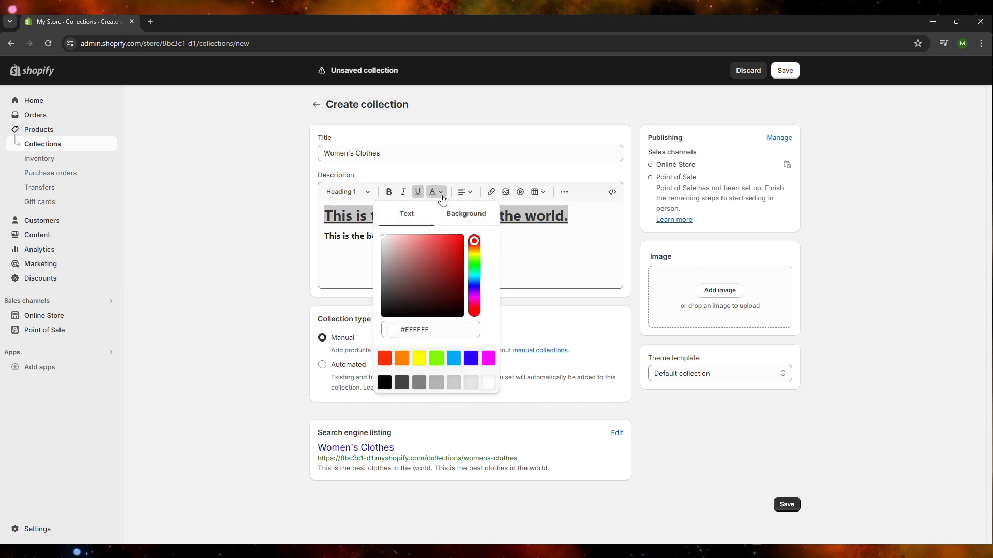
click(384, 358)
click(484, 217)
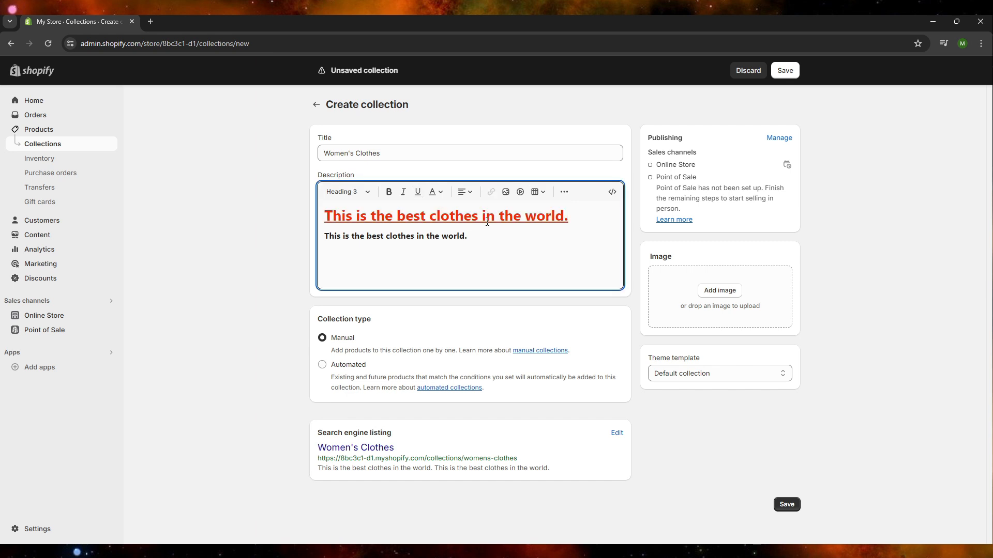
Center-align both lines of the collection description.
click(516, 227)
click(462, 193)
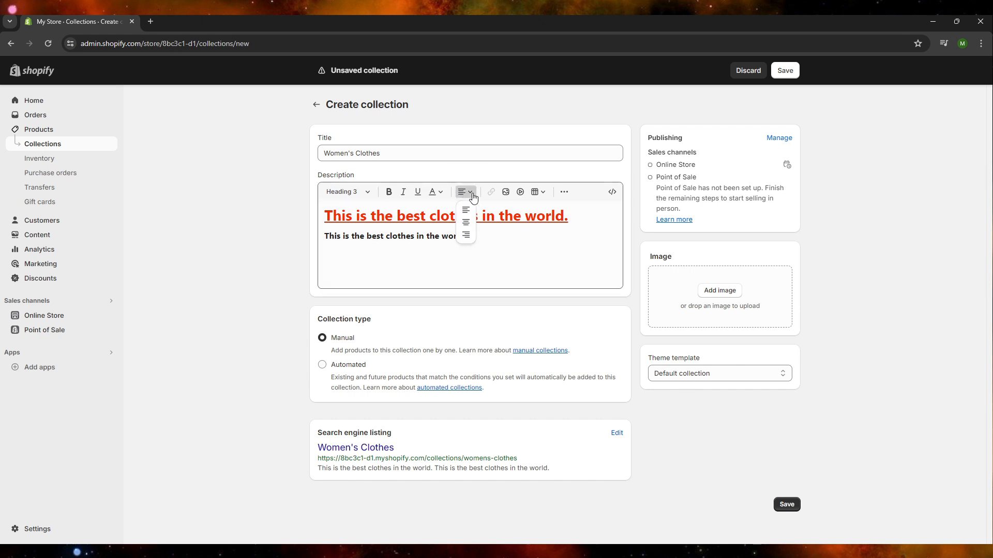
click(465, 227)
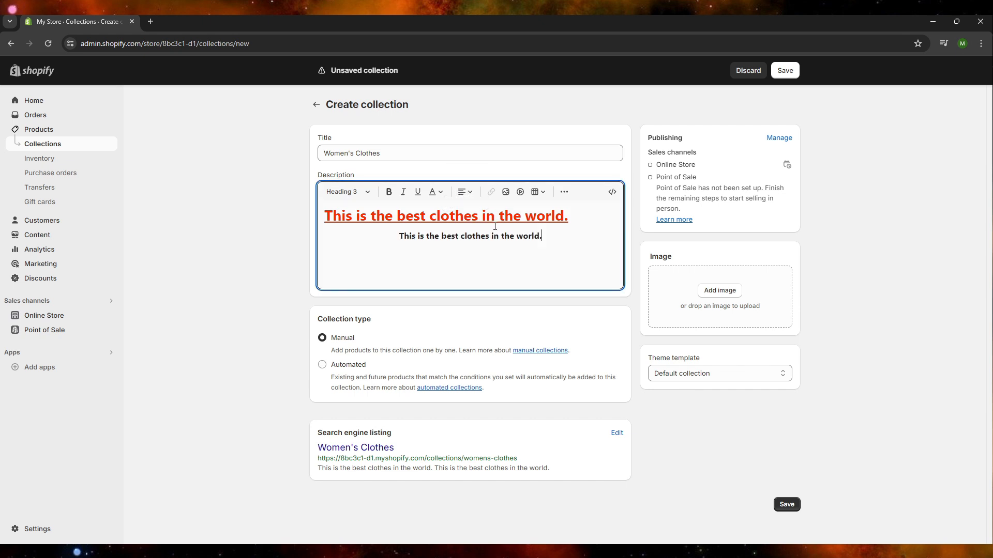
drag(571, 217, 326, 219)
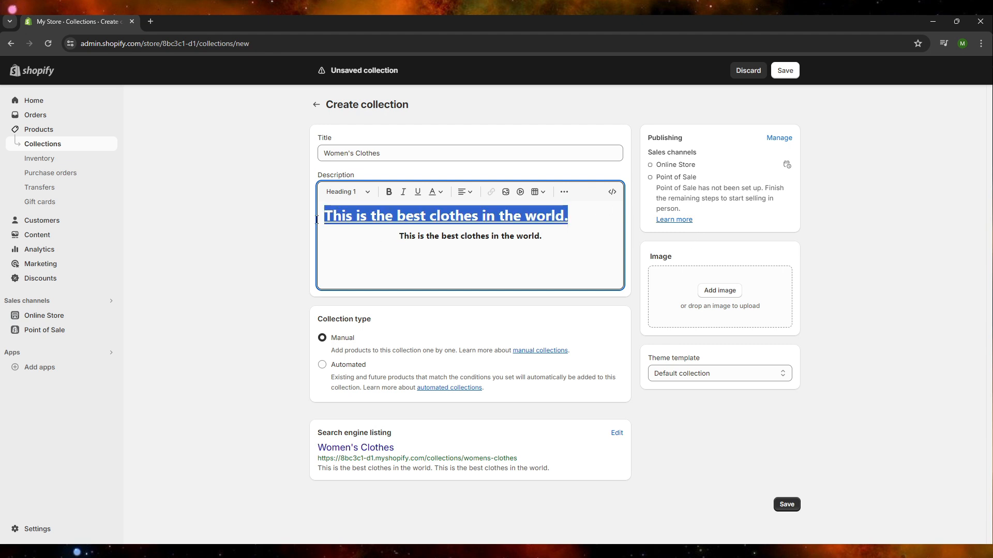
click(466, 196)
click(466, 225)
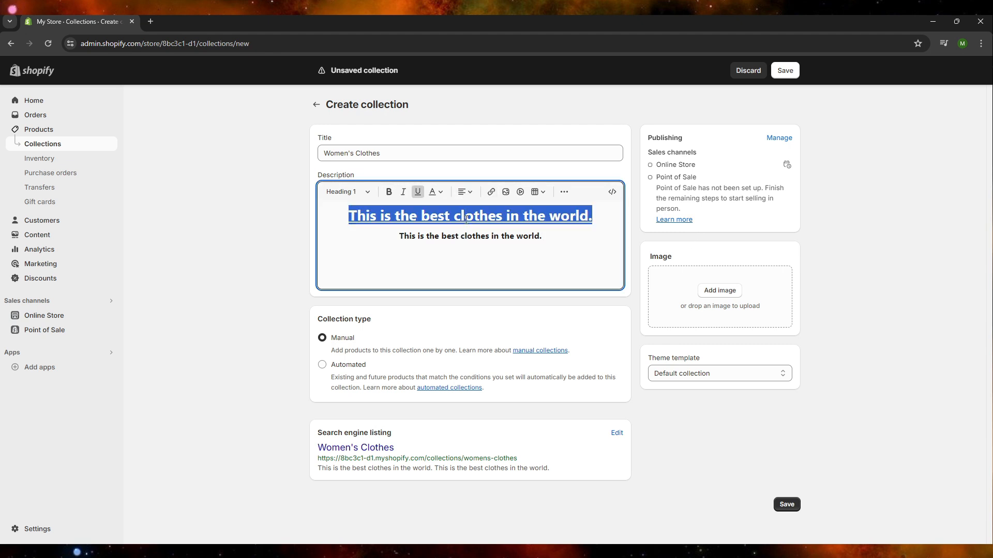
click(561, 230)
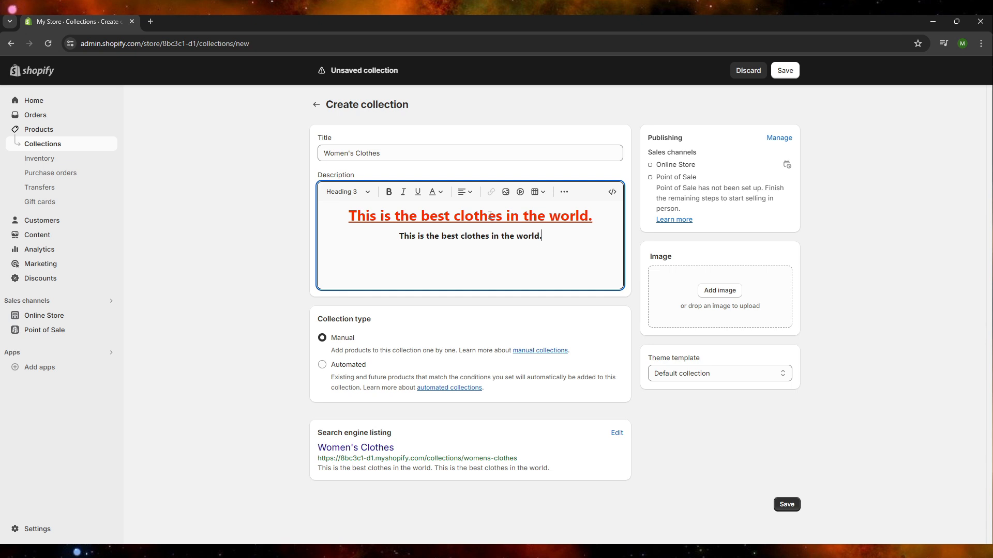
Examine the description editor's options for inserting an image, a video and a table without adding any.
click(507, 193)
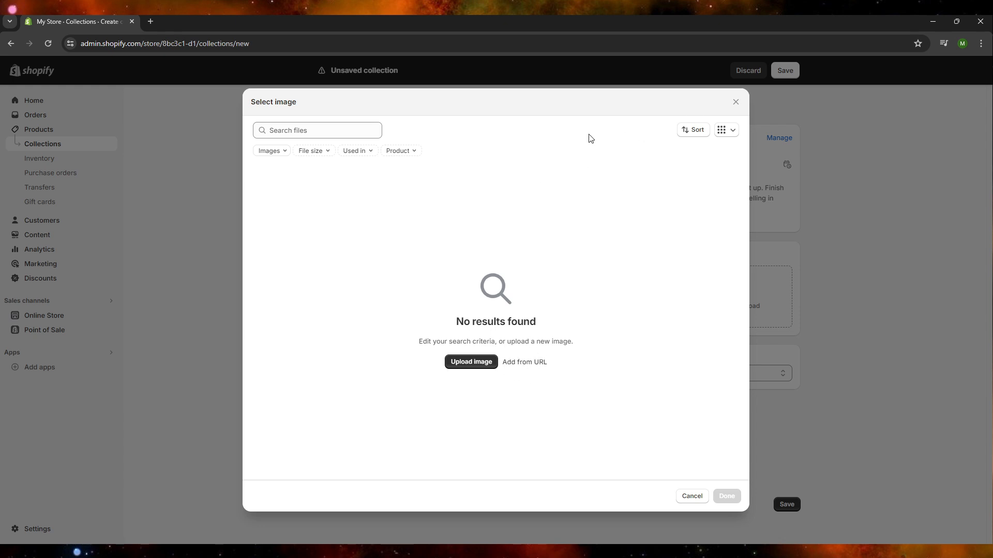
click(735, 102)
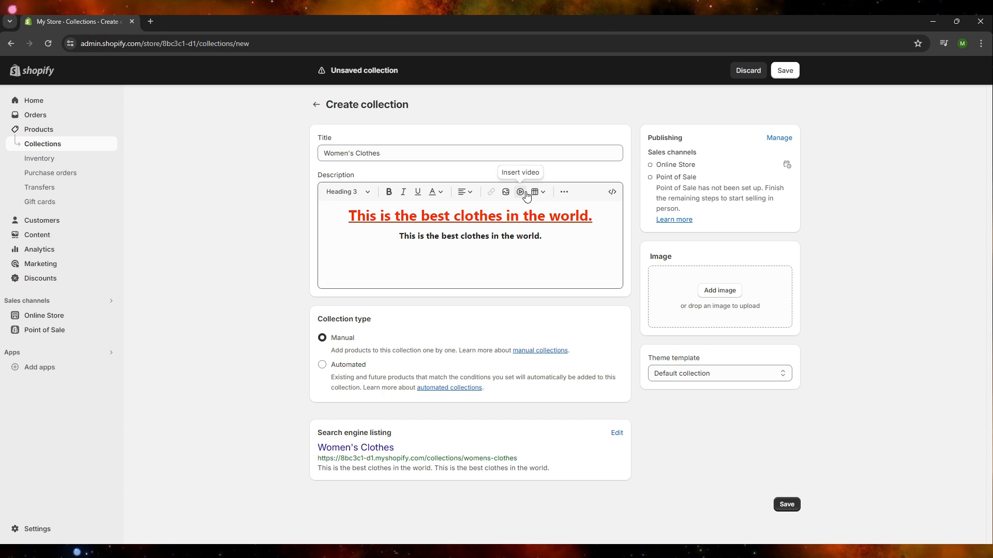
click(521, 192)
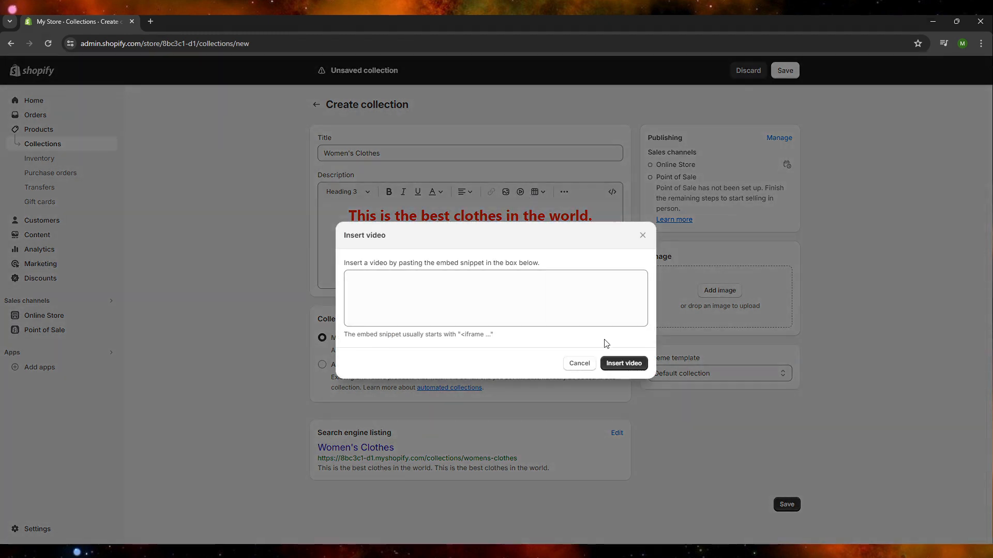
click(642, 235)
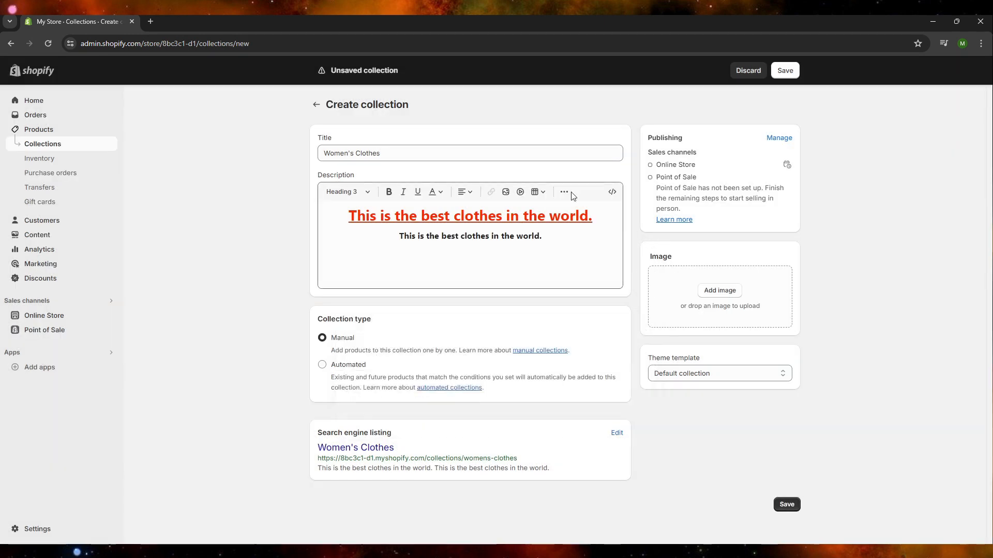
click(544, 193)
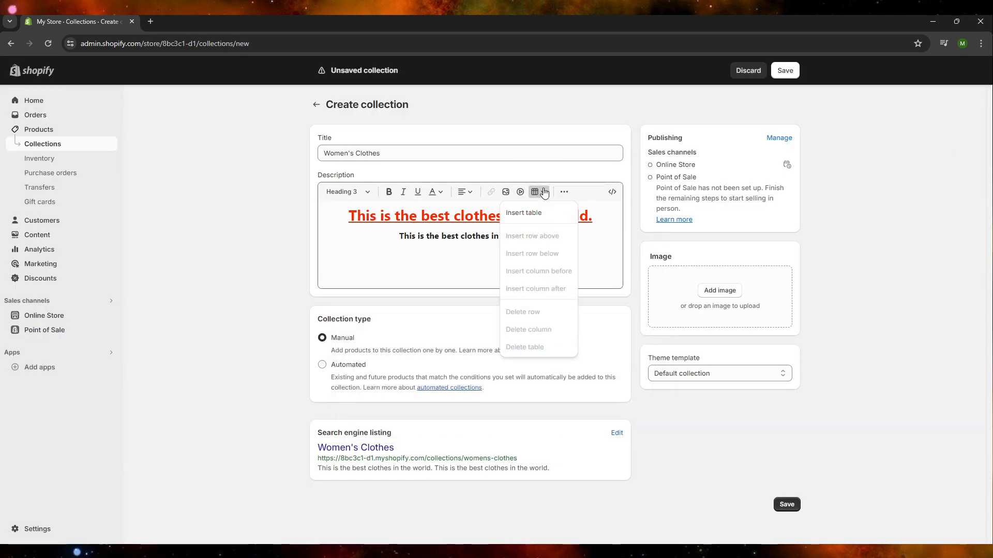
click(544, 192)
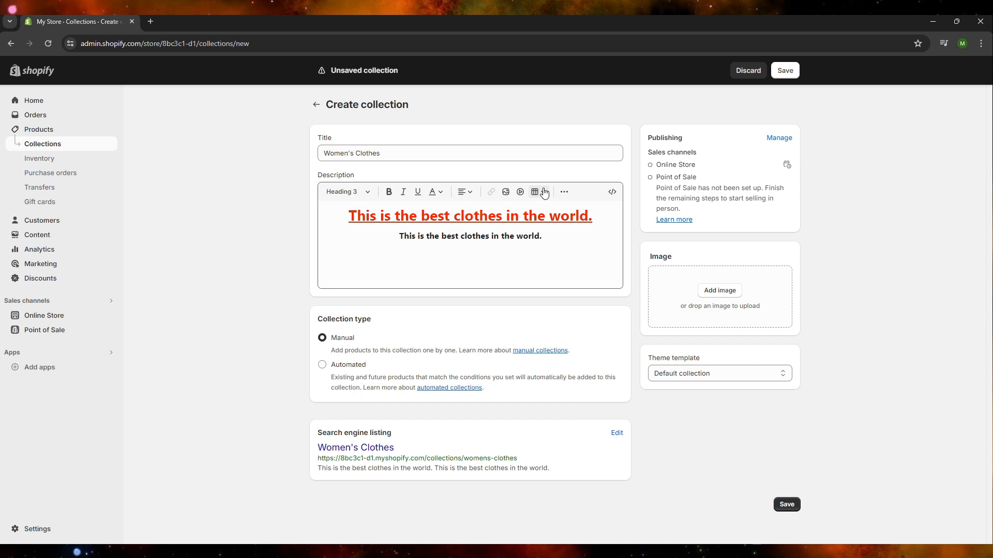
click(544, 192)
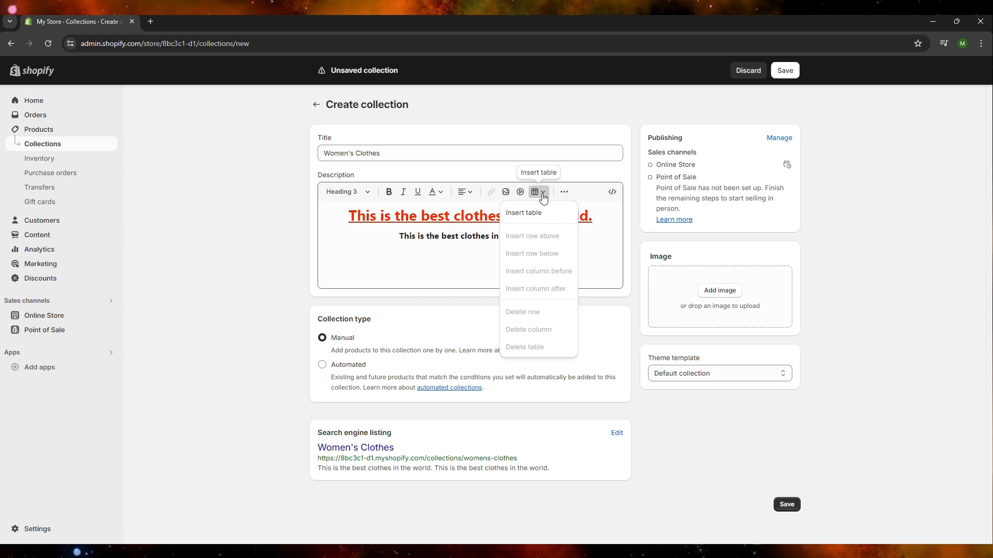
click(543, 196)
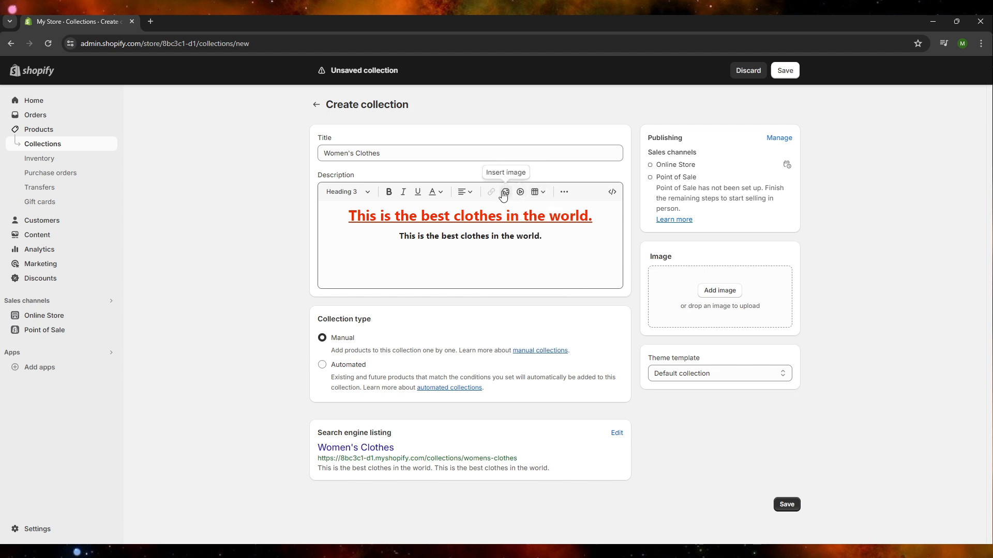
Examine the description editor's additional list, indent and clear-formatting options and view the description's HTML source.
click(564, 192)
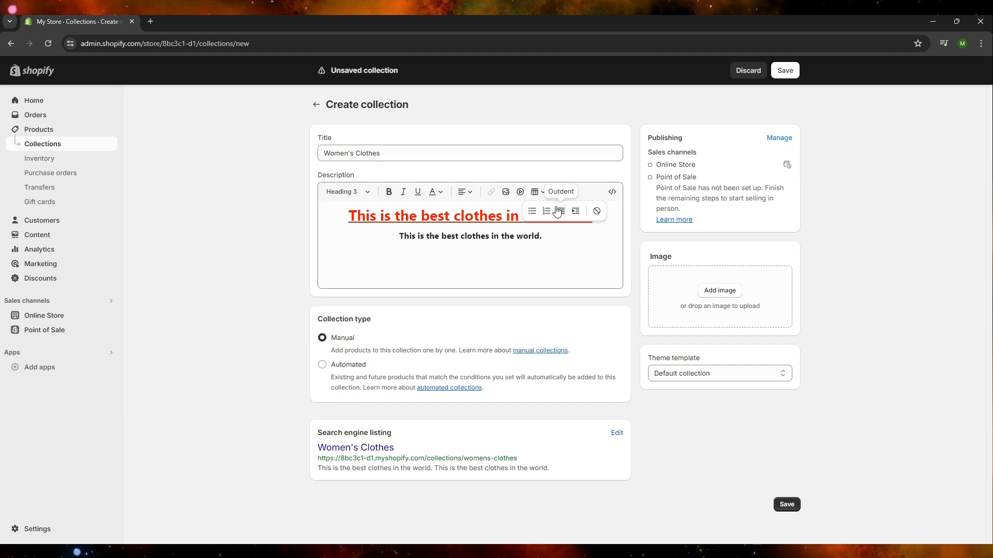
click(599, 212)
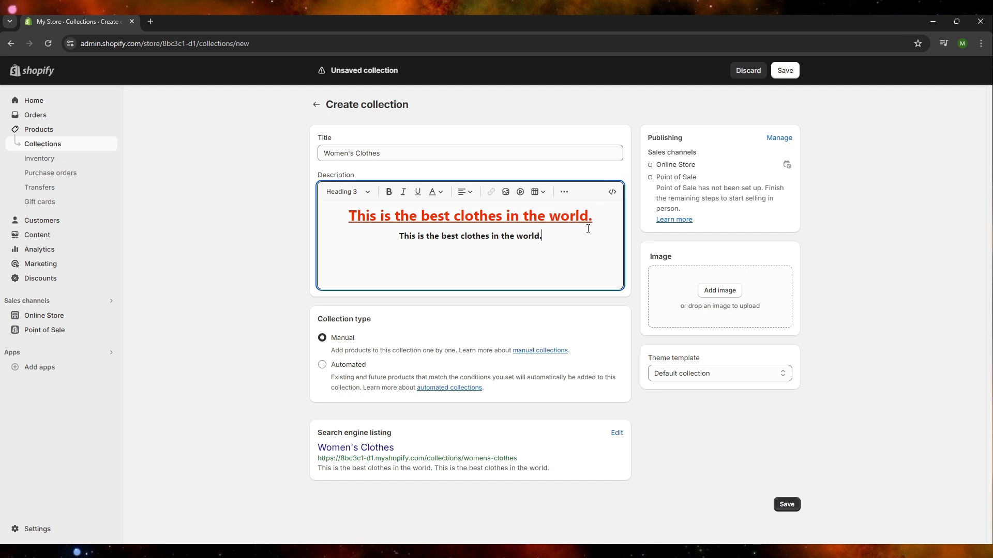
click(593, 234)
click(615, 194)
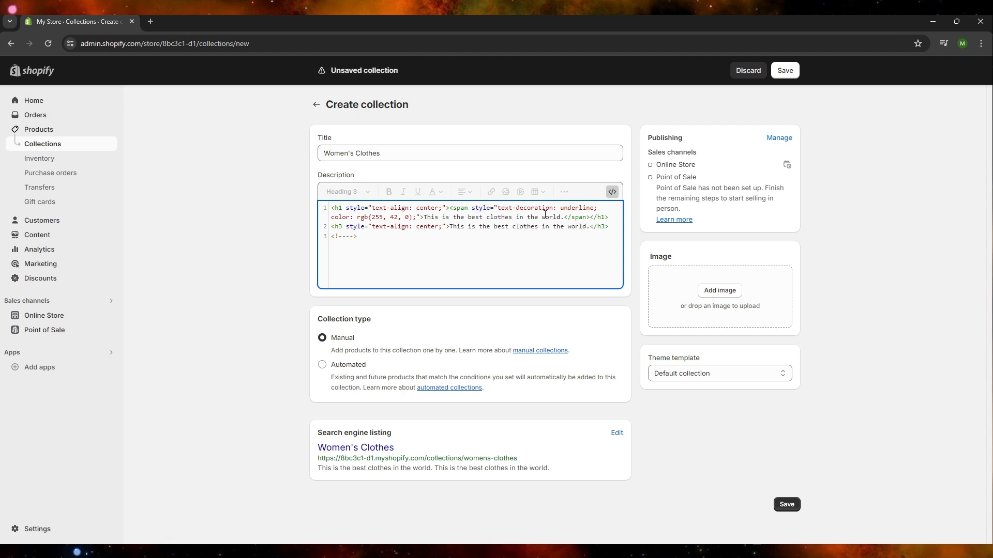
click(615, 195)
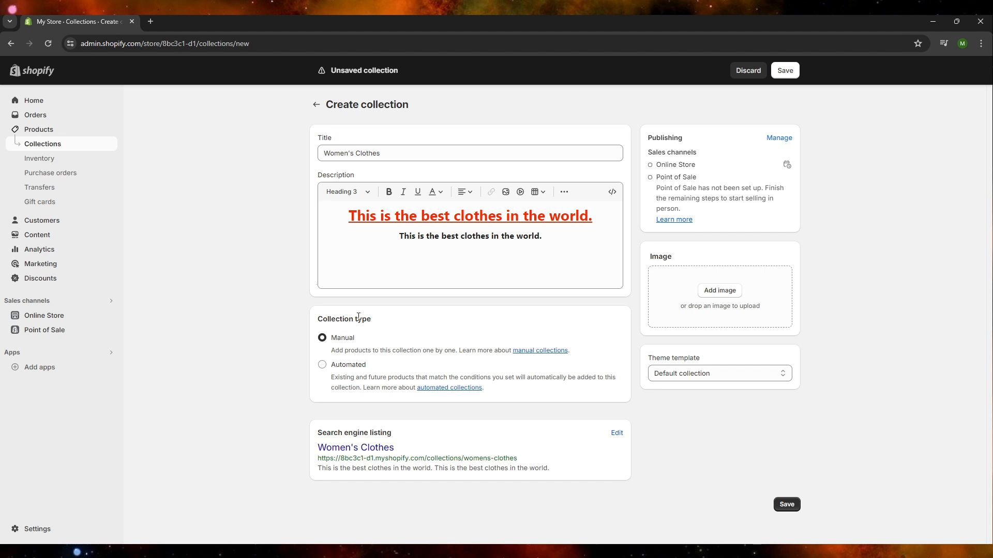
Make the collection automated, with products required to match any condition.
click(357, 373)
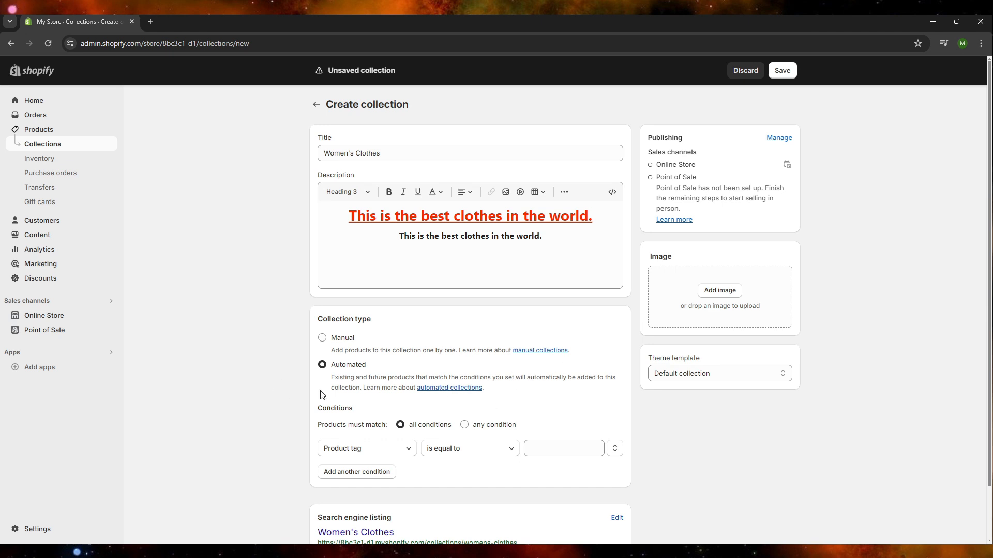
scroll(344, 377, down, 2)
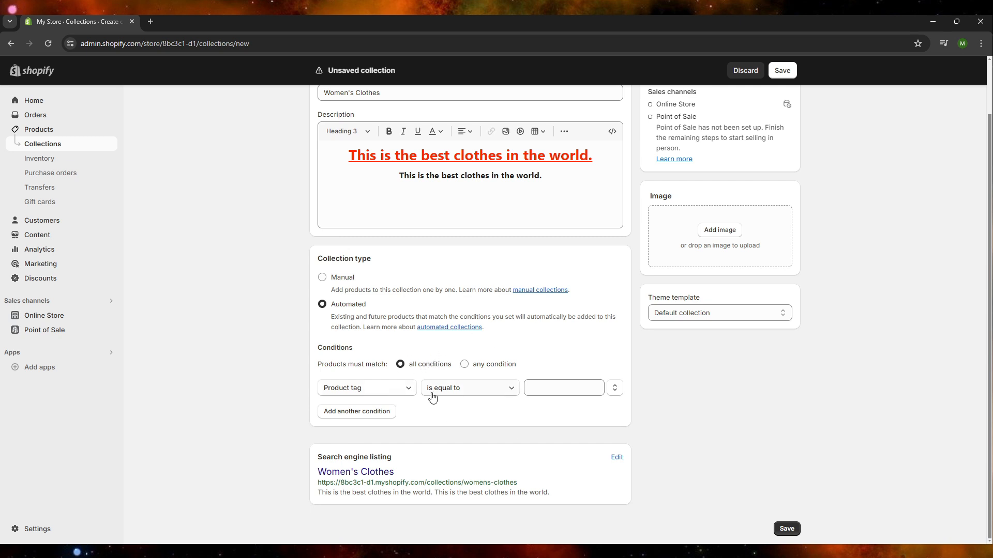
click(464, 364)
Set the condition to product category is equal to Health & Beauty, and add another condition without a value.
click(392, 389)
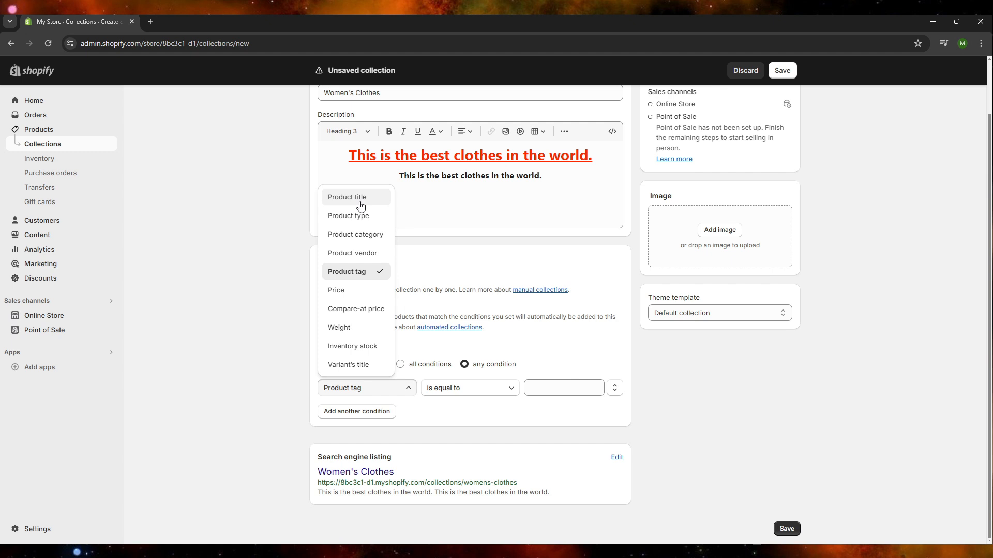
click(365, 234)
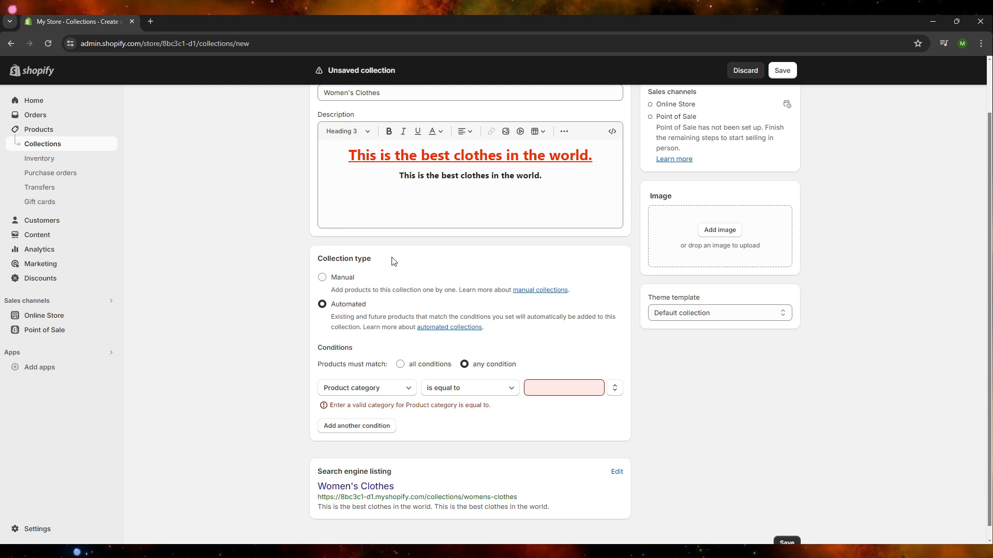
click(435, 390)
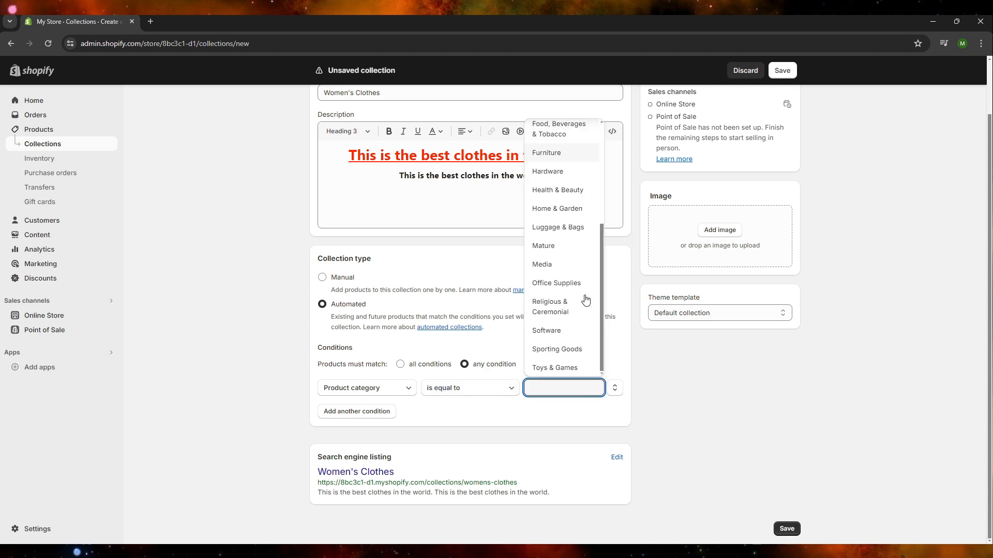
scroll(578, 310, up, 4)
scroll(578, 315, down, 3)
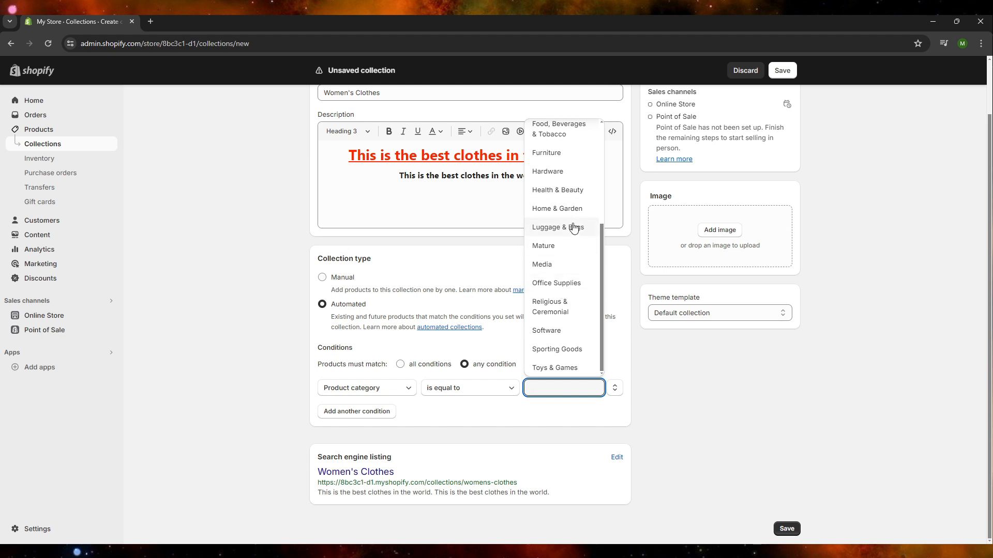
click(585, 197)
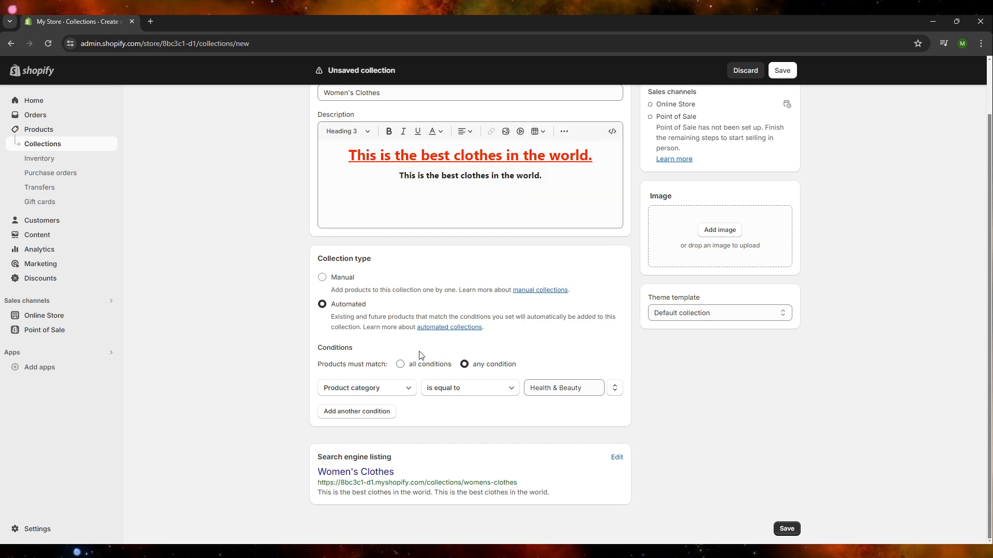
click(375, 416)
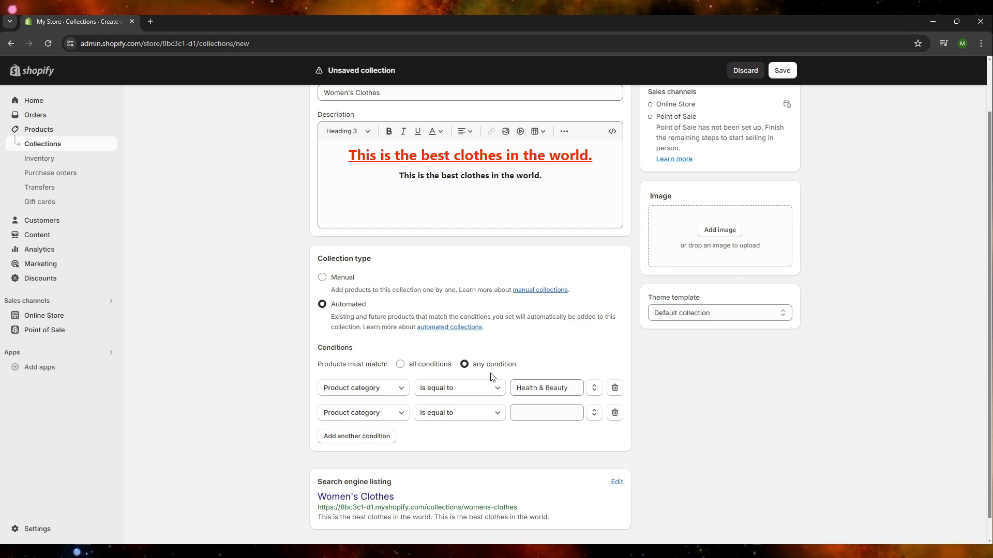
Look over the collection's image area and theme template setting without changing them.
scroll(458, 339, up, 2)
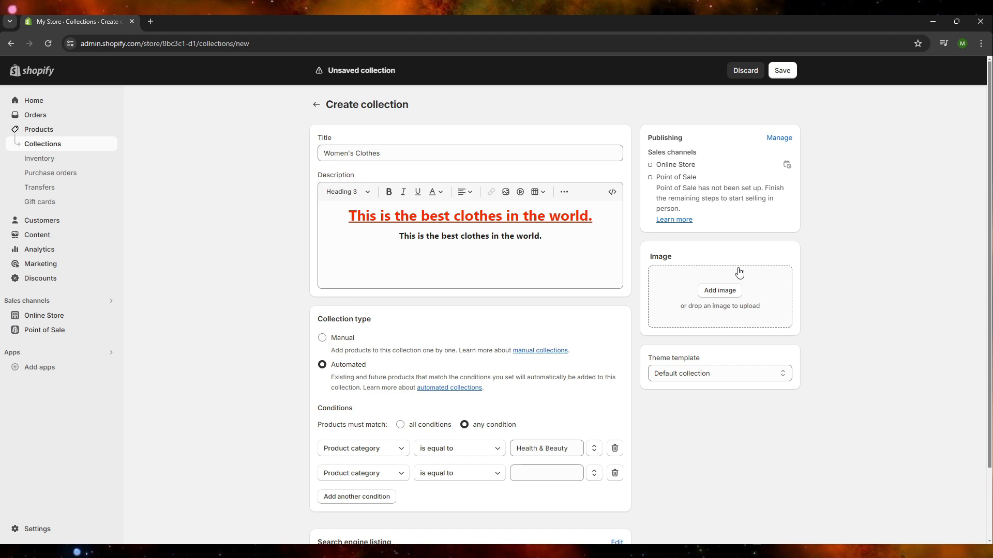
scroll(739, 272, down, 2)
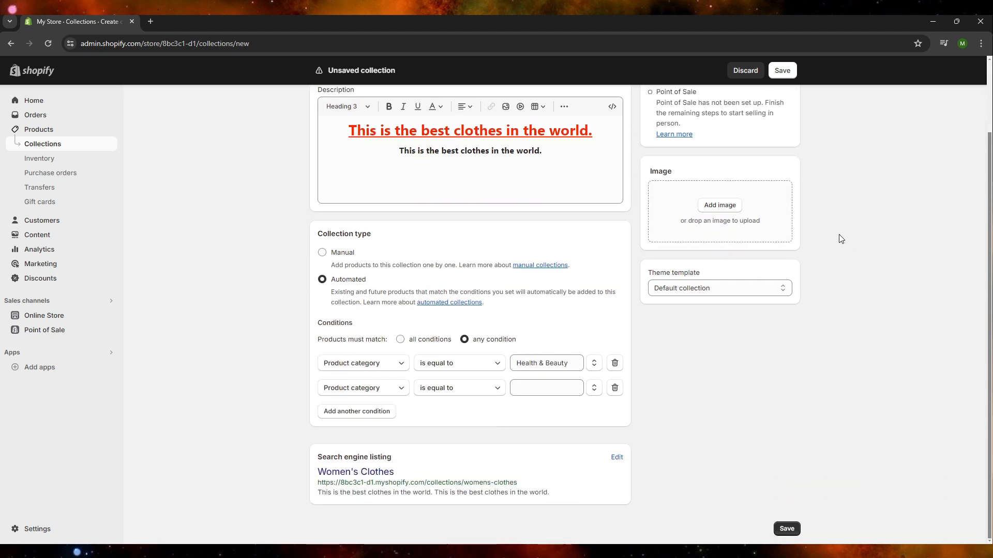
click(739, 292)
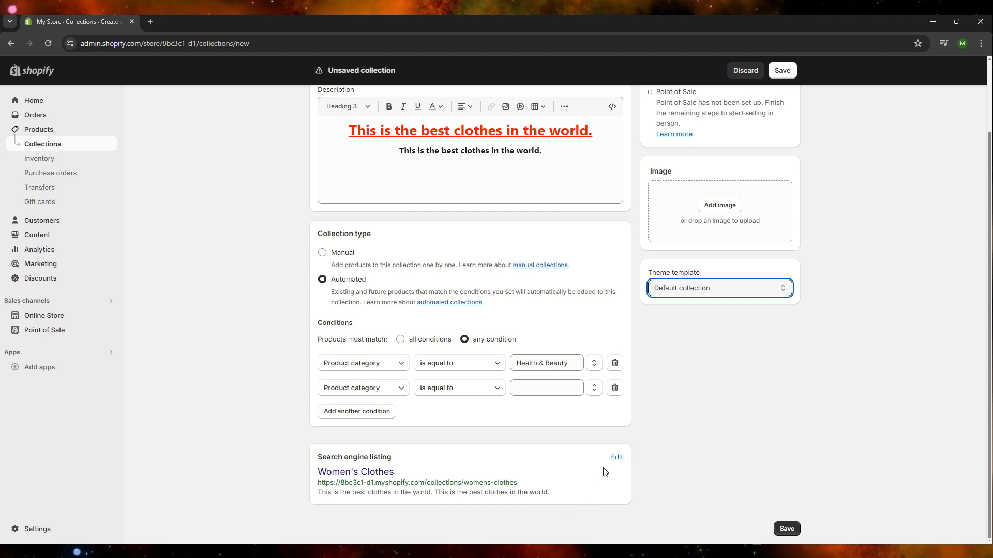
Edit the search engine listing and set the SEO title to "Women's Clothes - STREETS WEAR".
click(618, 460)
scroll(584, 428, down, 4)
click(459, 412)
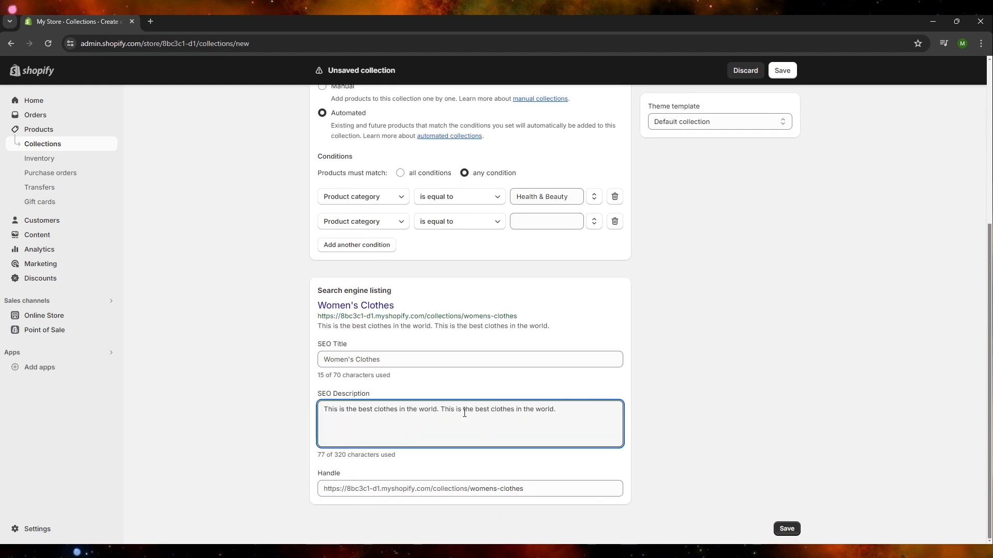
click(458, 357)
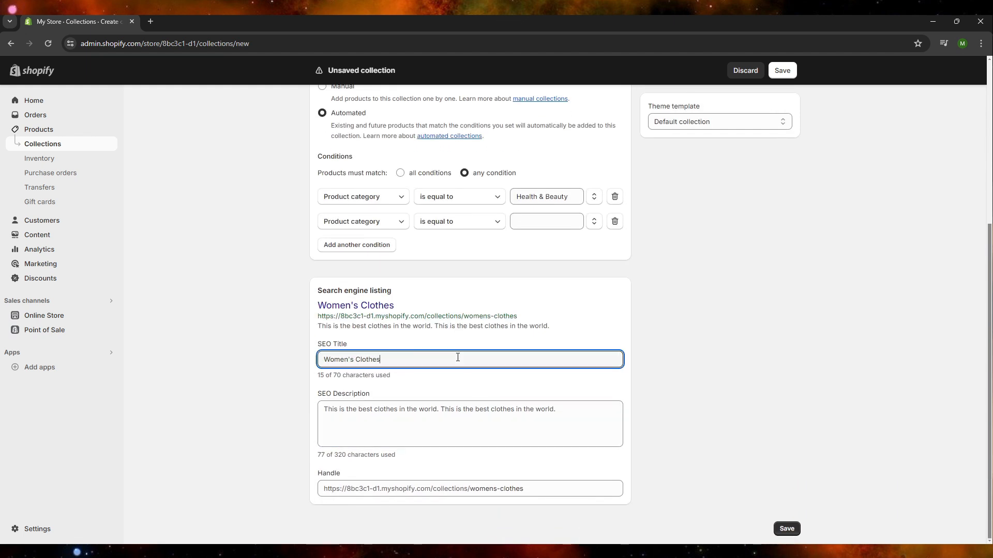
text(- STREETS WEAR)
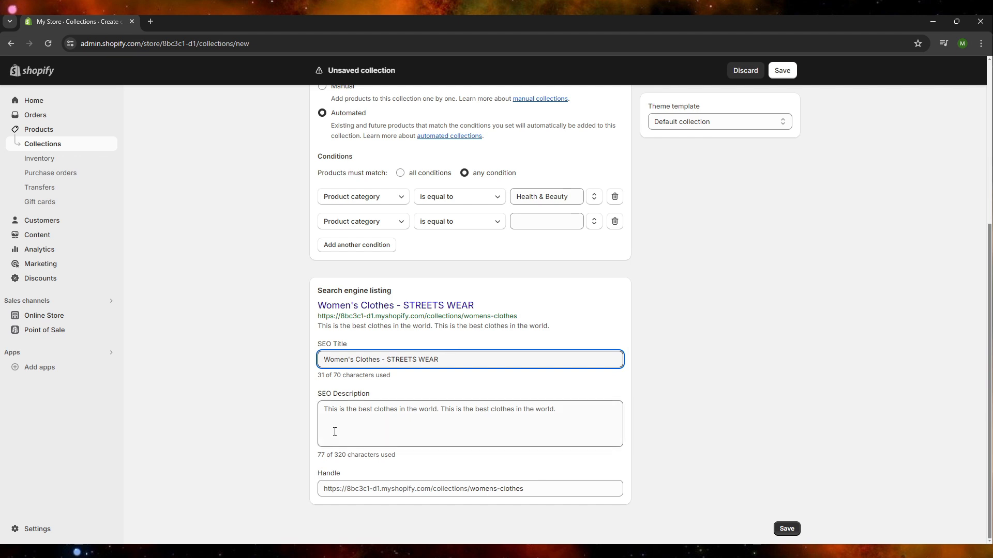
Review the SEO description and the rest of the form, and save the Women's Clothes collection.
drag(320, 408, 729, 417)
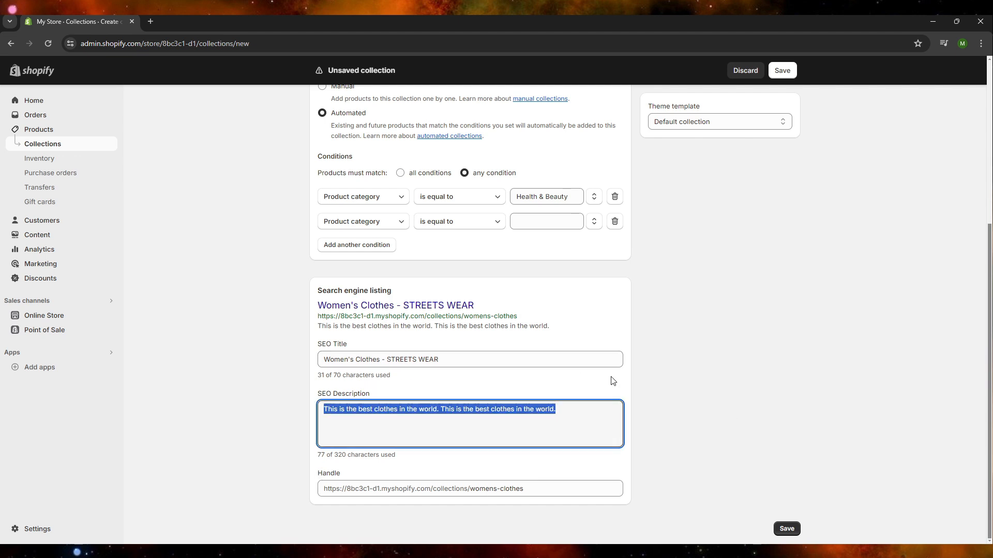
click(565, 422)
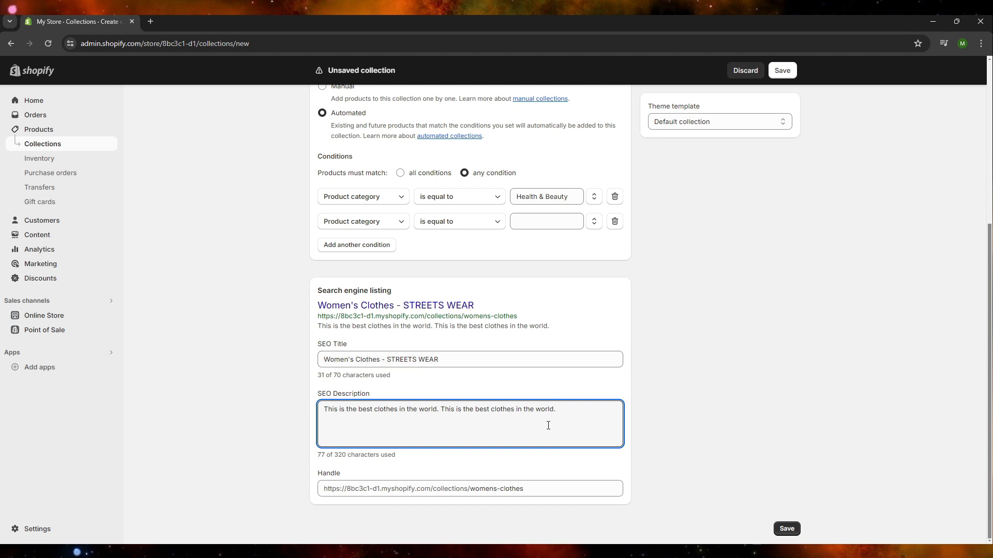
scroll(604, 362, up, 5)
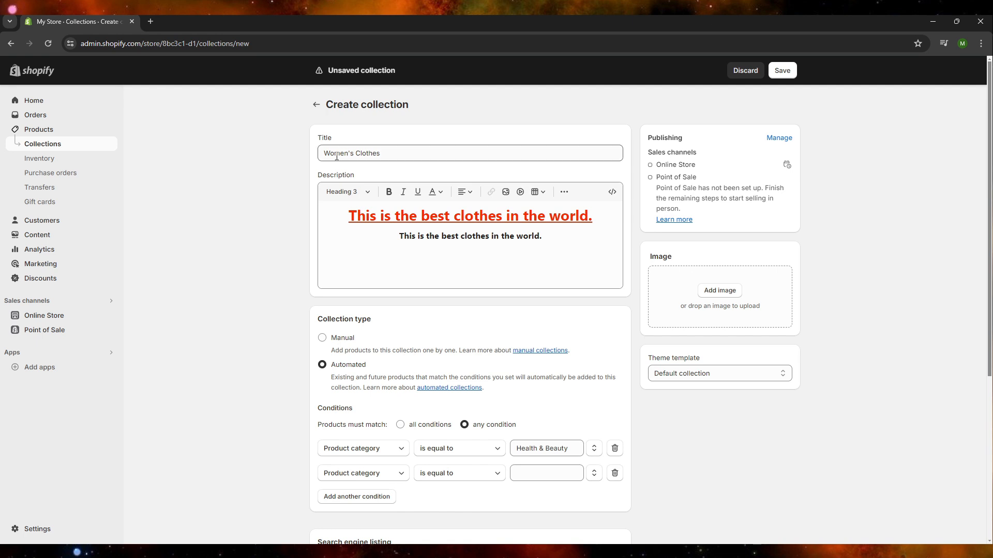
scroll(552, 259, down, 5)
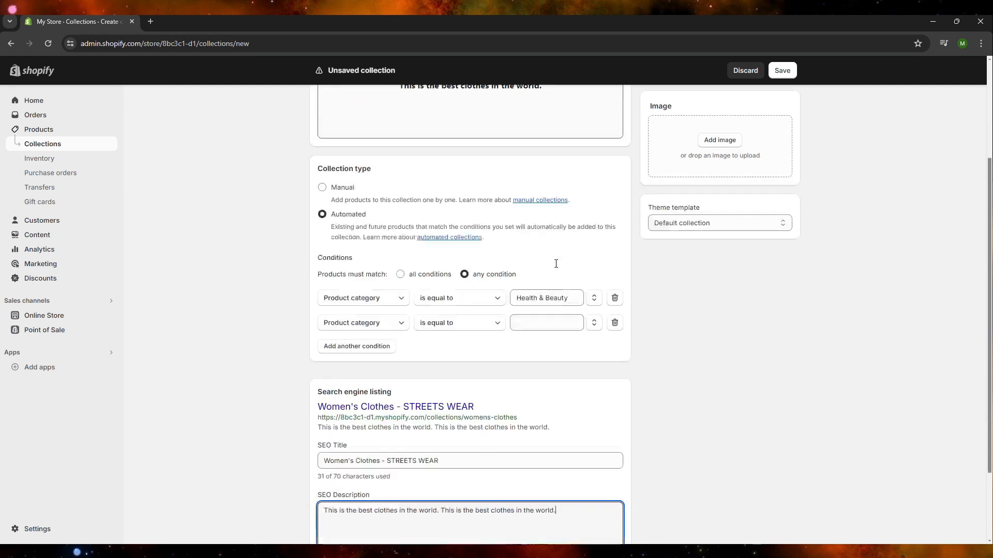
click(786, 528)
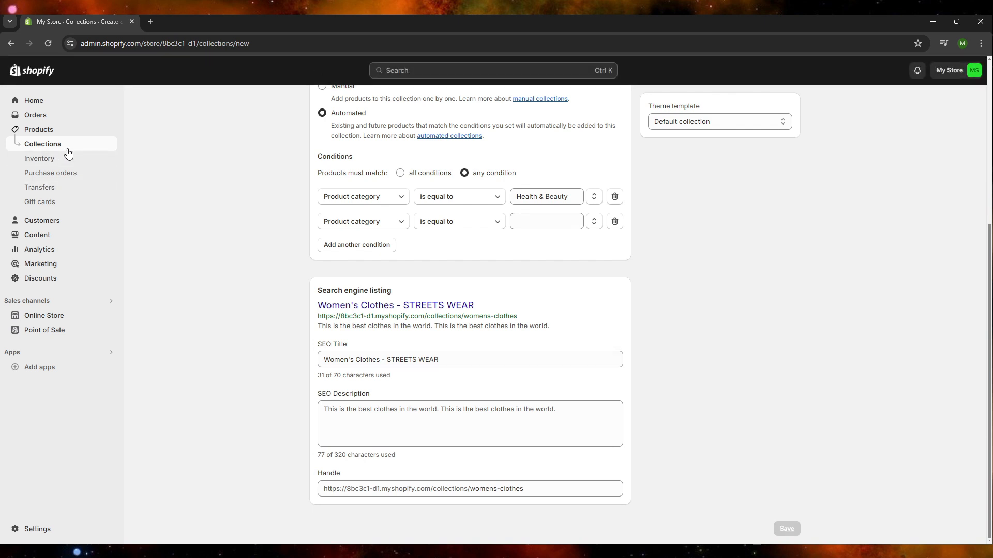
Go to the store's collections list and open the Women's Clothes collection.
click(60, 136)
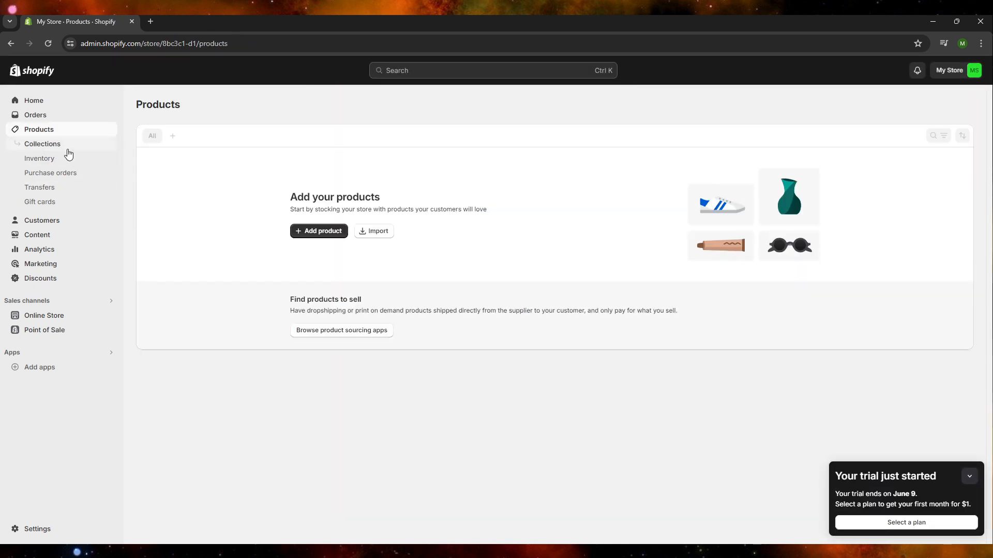
click(57, 147)
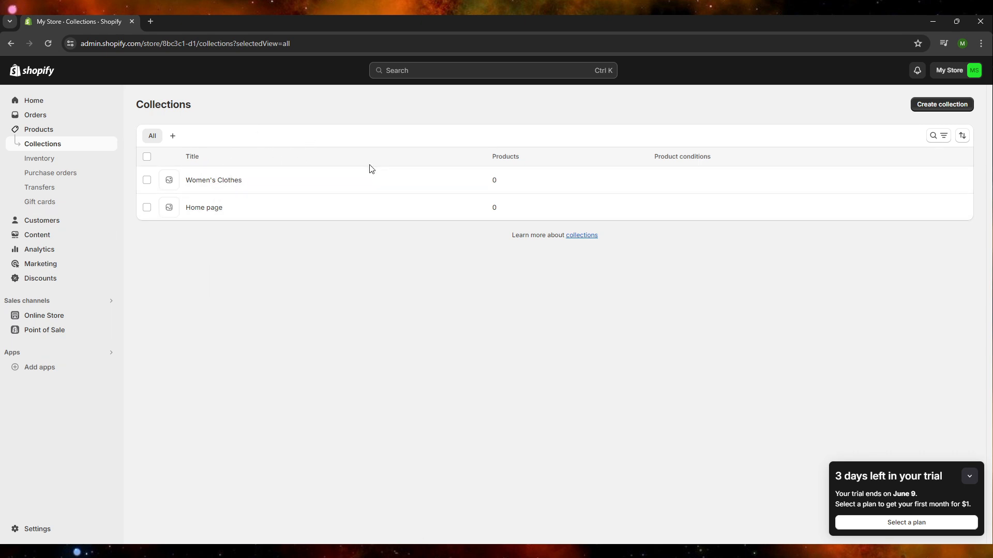
click(10, 49)
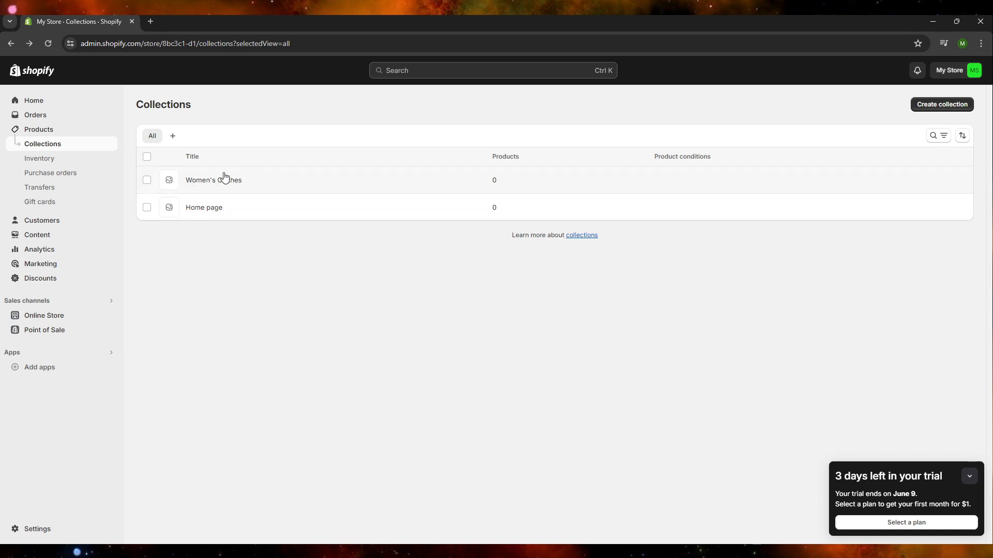
click(224, 180)
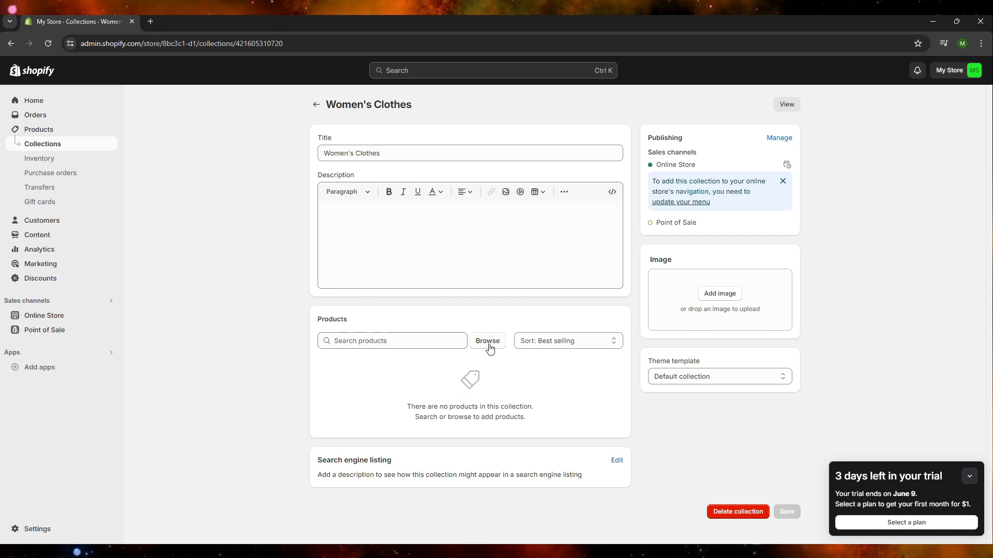
Browse the products available for the Women's Clothes collection and close the dialog without adding any.
click(403, 338)
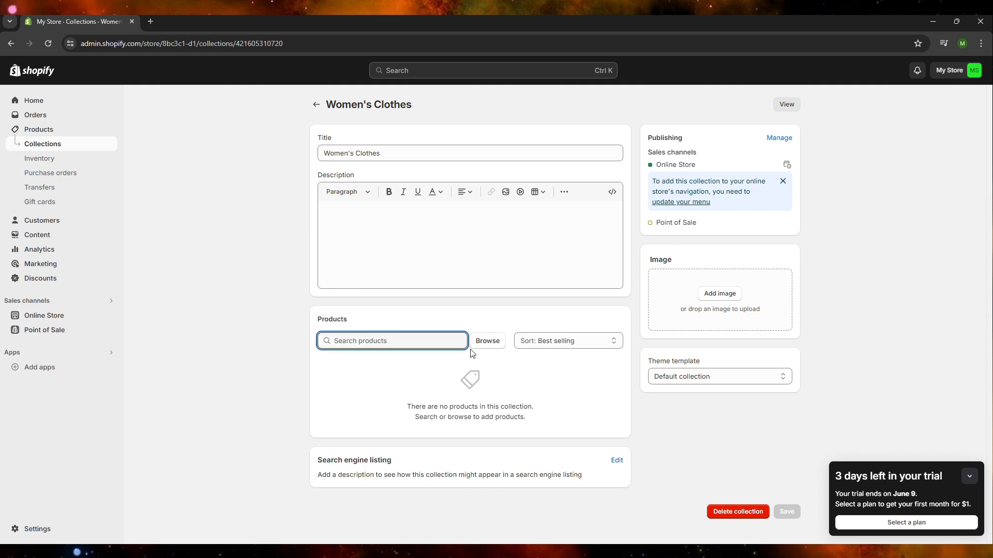
click(495, 340)
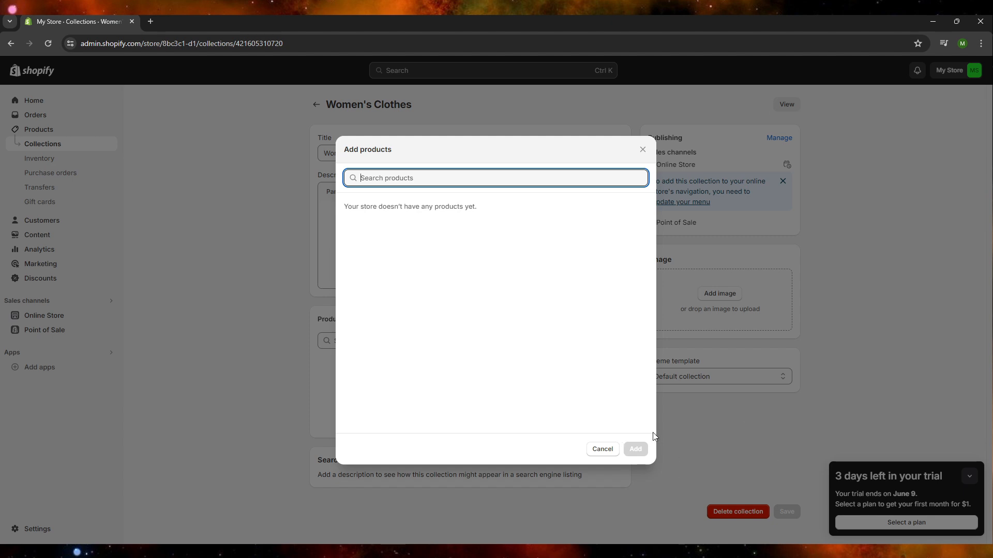
click(641, 449)
click(641, 152)
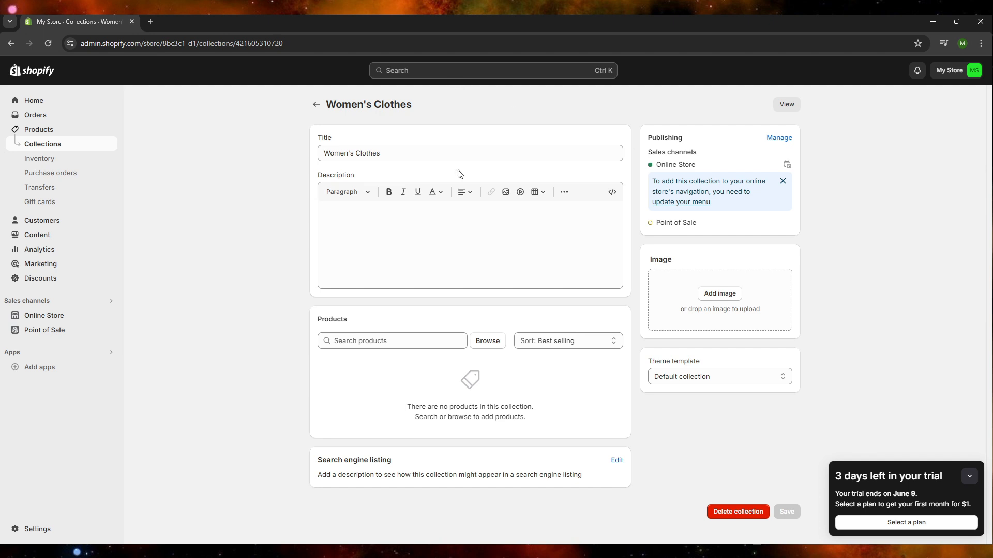
Create and save a manual collection titled "Men's Clothes", and return to the collections list.
click(93, 135)
click(91, 142)
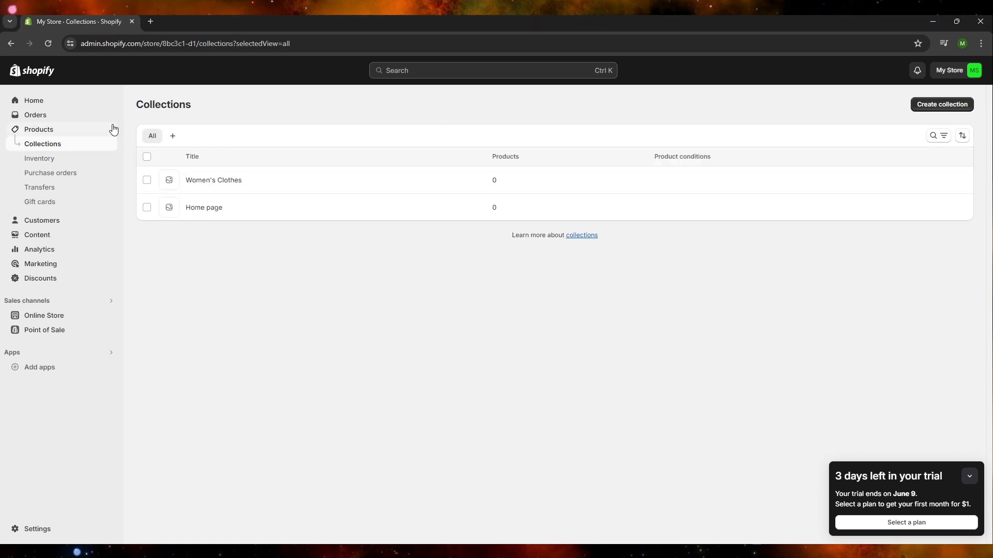
click(951, 104)
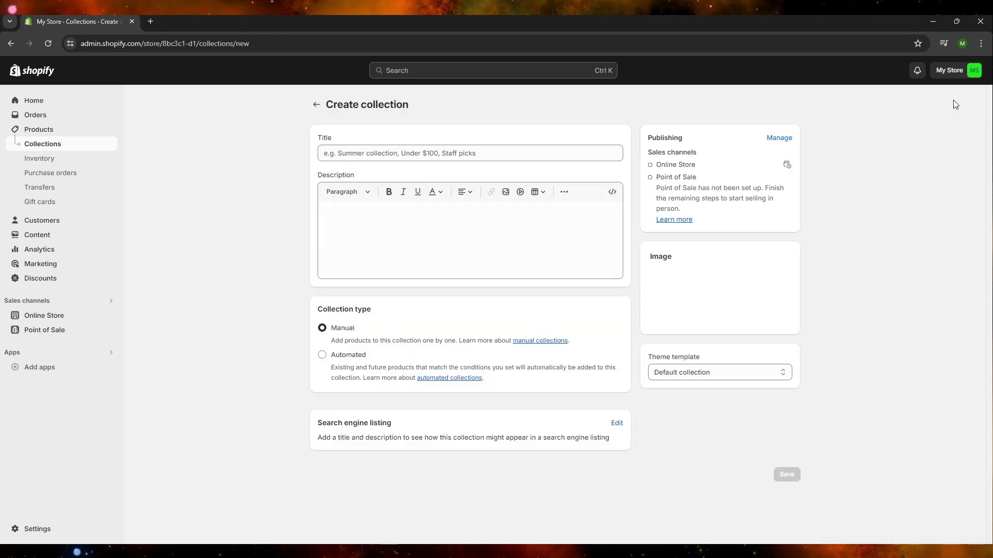
click(560, 151)
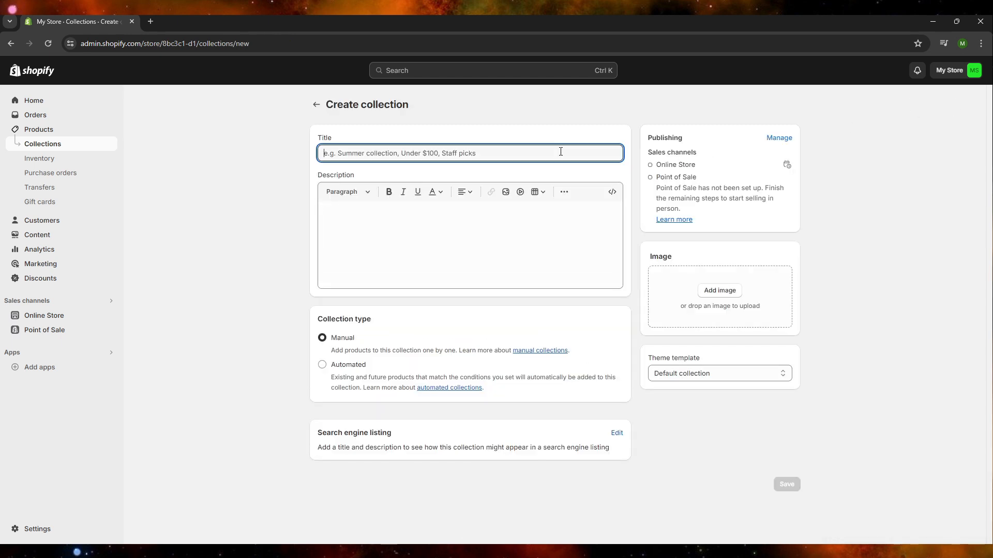
text(Men's)
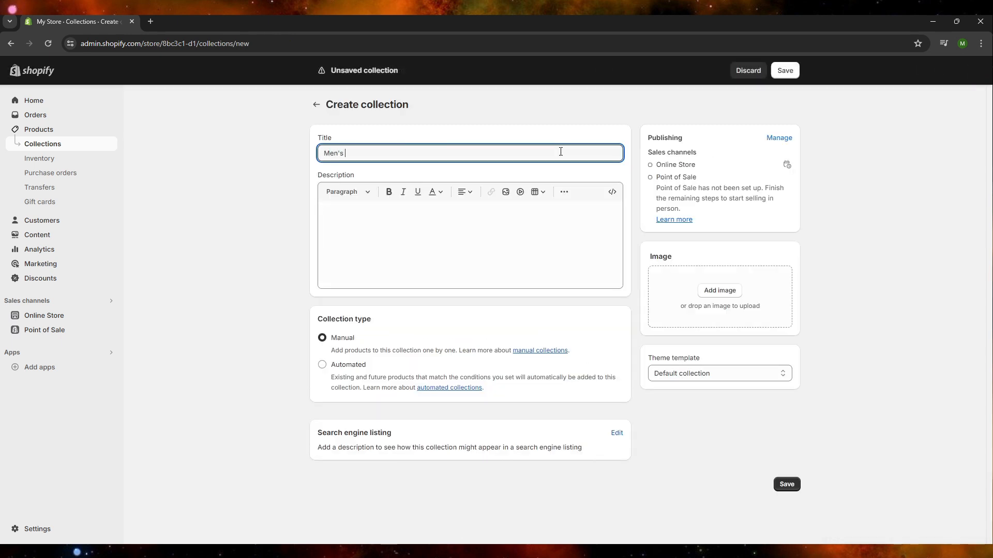
text( Clothes)
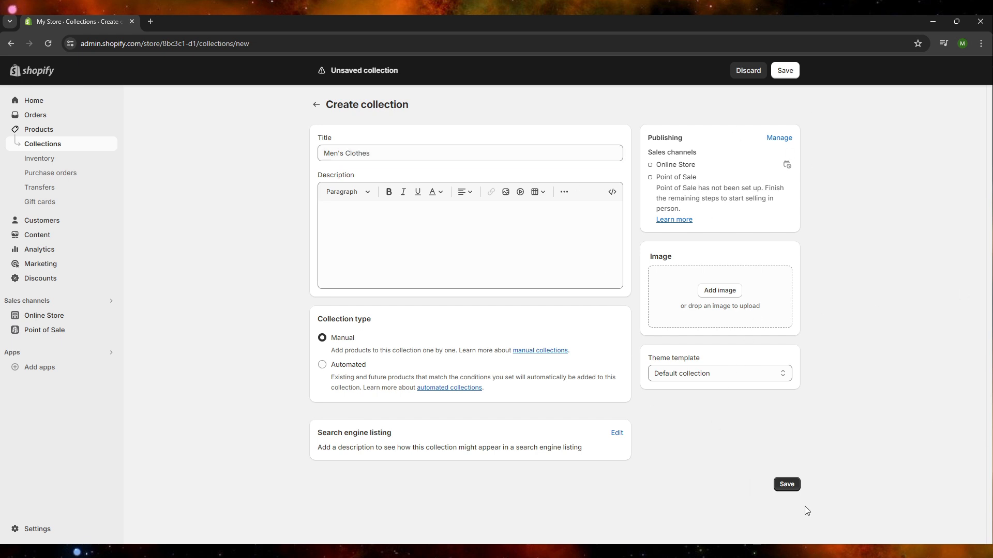
click(777, 485)
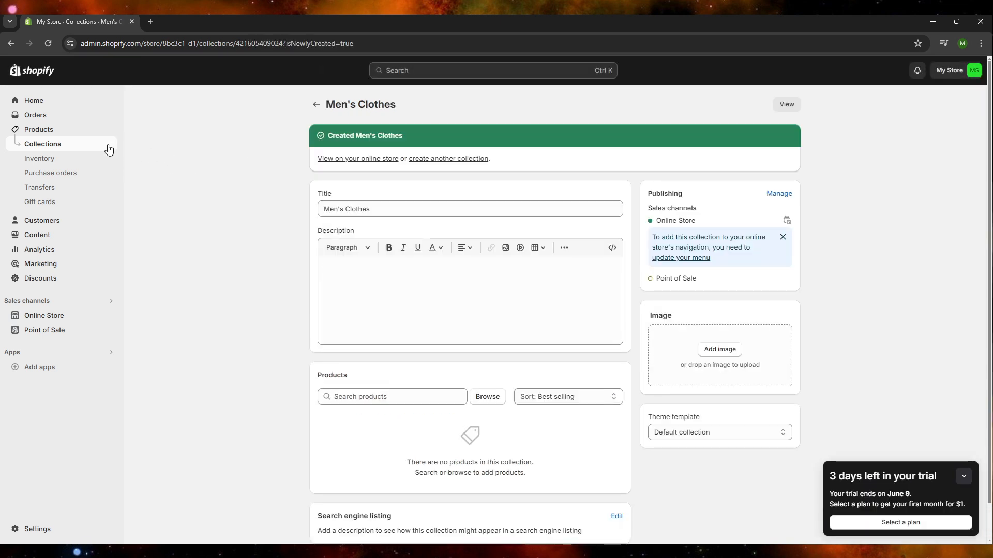
click(86, 135)
click(86, 146)
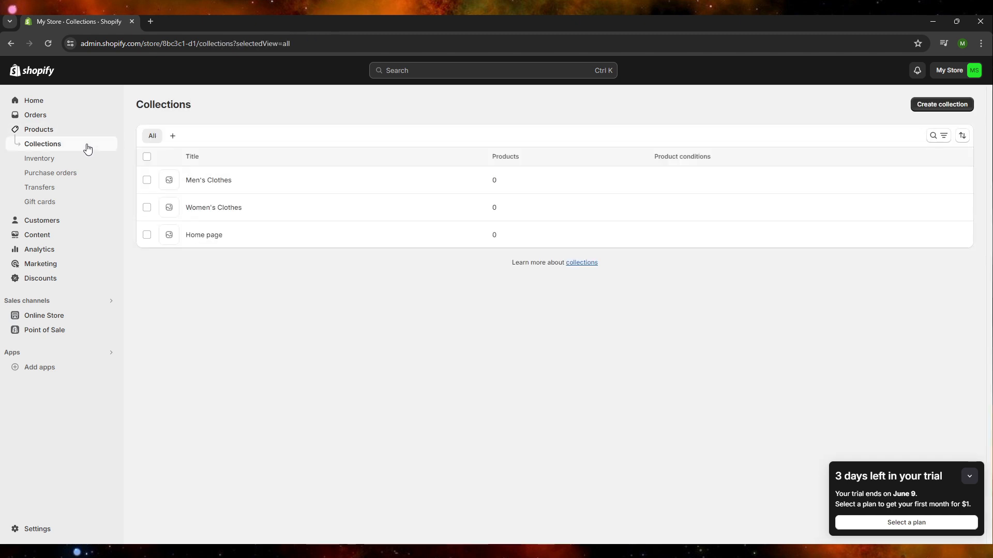